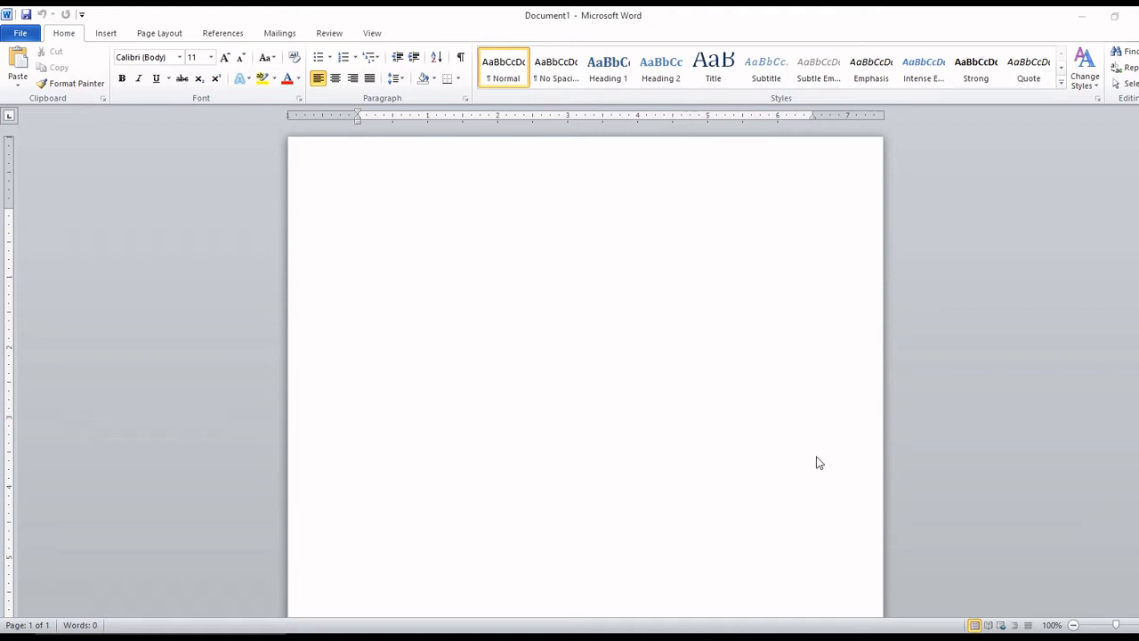
# Type a '1)' numbered list: Main Document, Data Source, Merged Document.
pyautogui.click(422, 236)
pyautogui.write('1) <')
pyautogui.press('BackSpace')
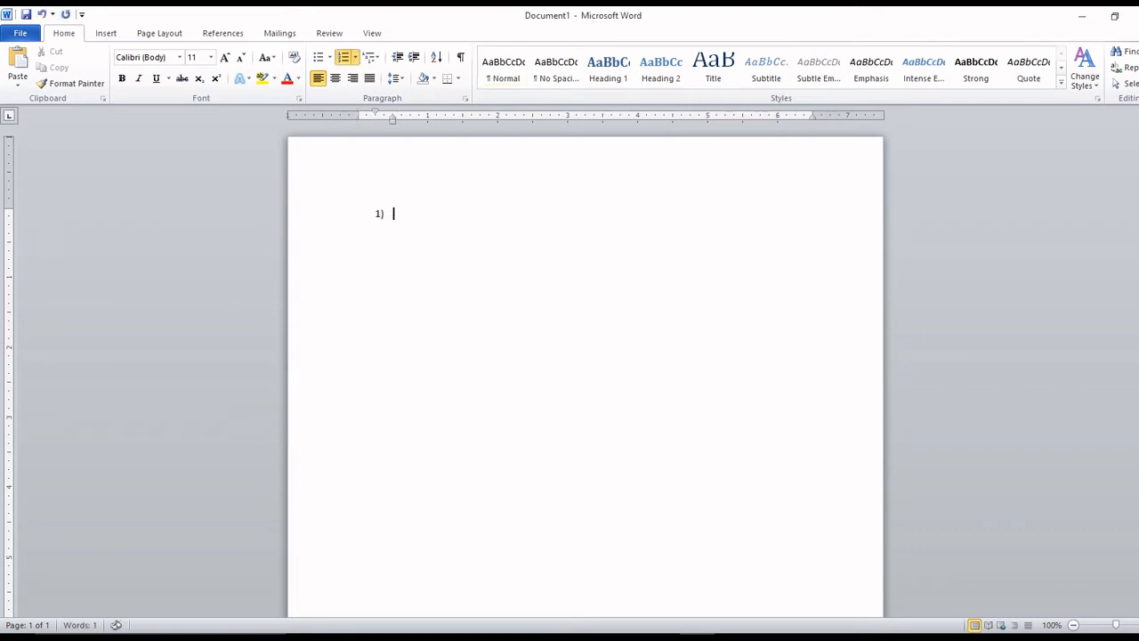
pyautogui.write('Main Douc')
pyautogui.press('BackSpace')
pyautogui.press('BackSpace')
pyautogui.write('cument')
pyautogui.press('Return')
pyautogui.write('Dta')
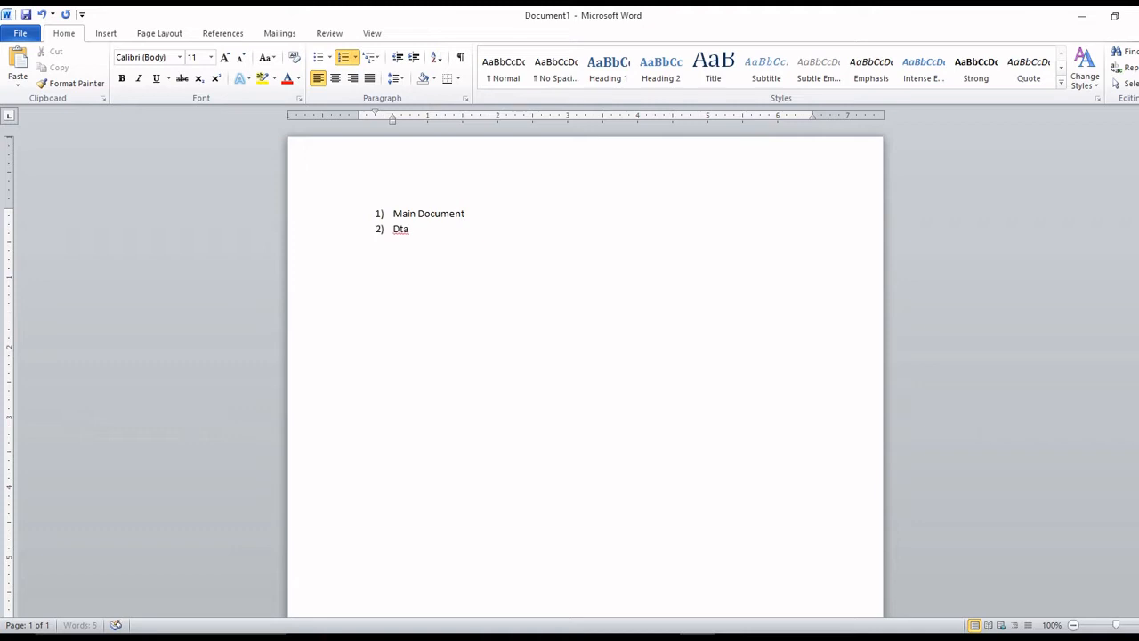
pyautogui.press('BackSpace')
pyautogui.press('BackSpace')
pyautogui.write('ata Source')
pyautogui.press('Return')
pyautogui.write('Merge')
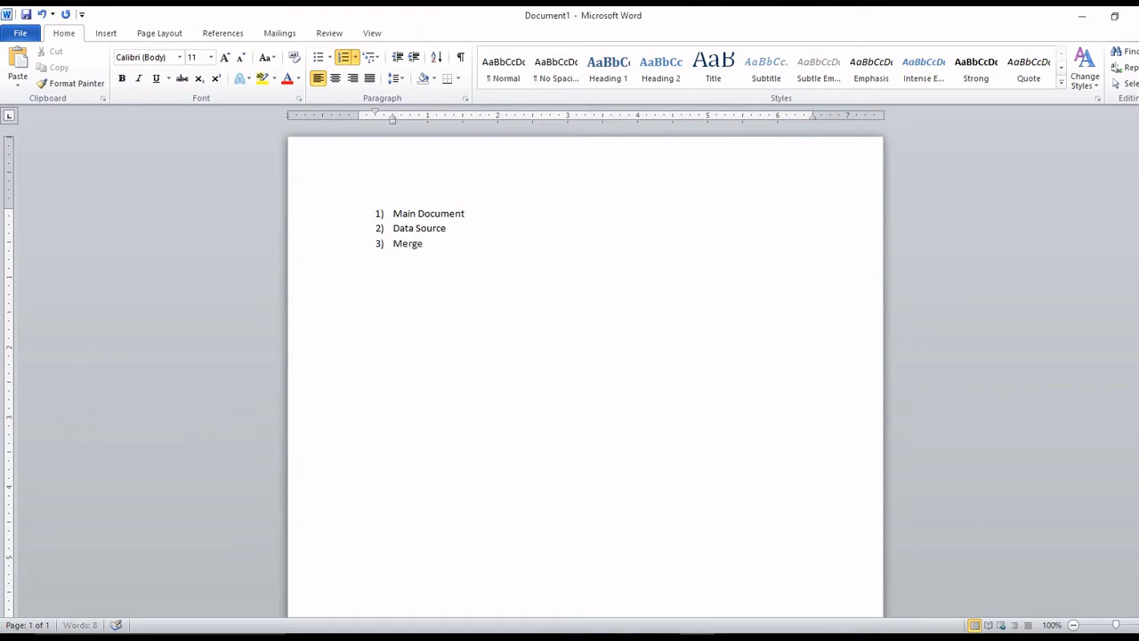
pyautogui.write('d Document')
# Select and delete the three-item numbered list from the page.
pyautogui.click(427, 227)
pyautogui.tripleClick(341, 223)
pyautogui.press('Delete')
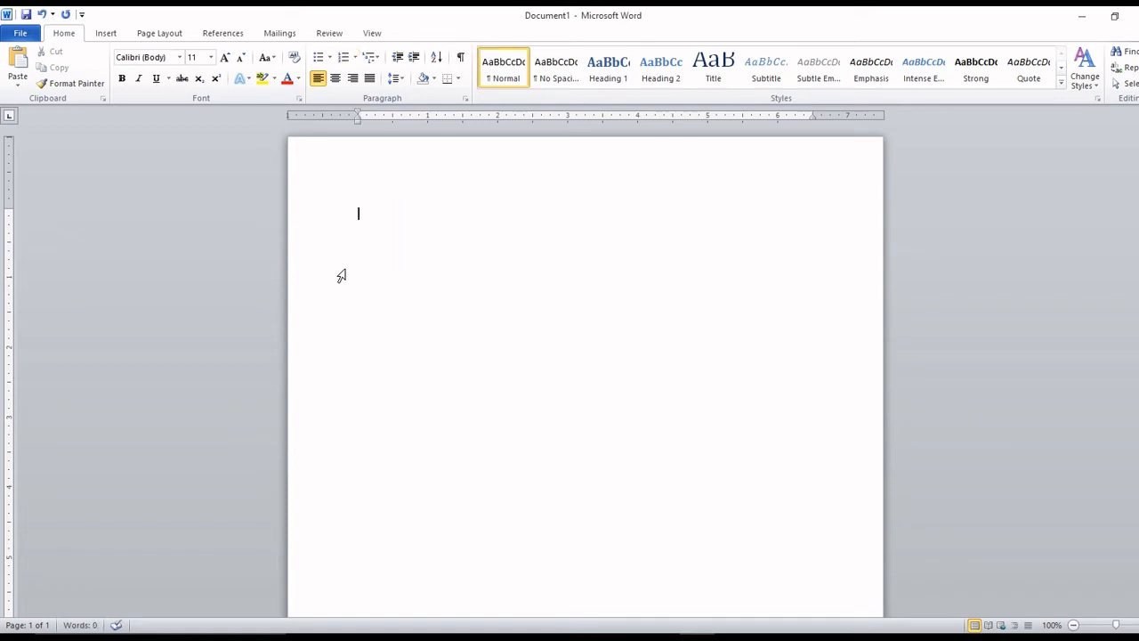
# Start a Letters mail merge and type 'To' and 'Dear Friend'.
pyautogui.click(281, 35)
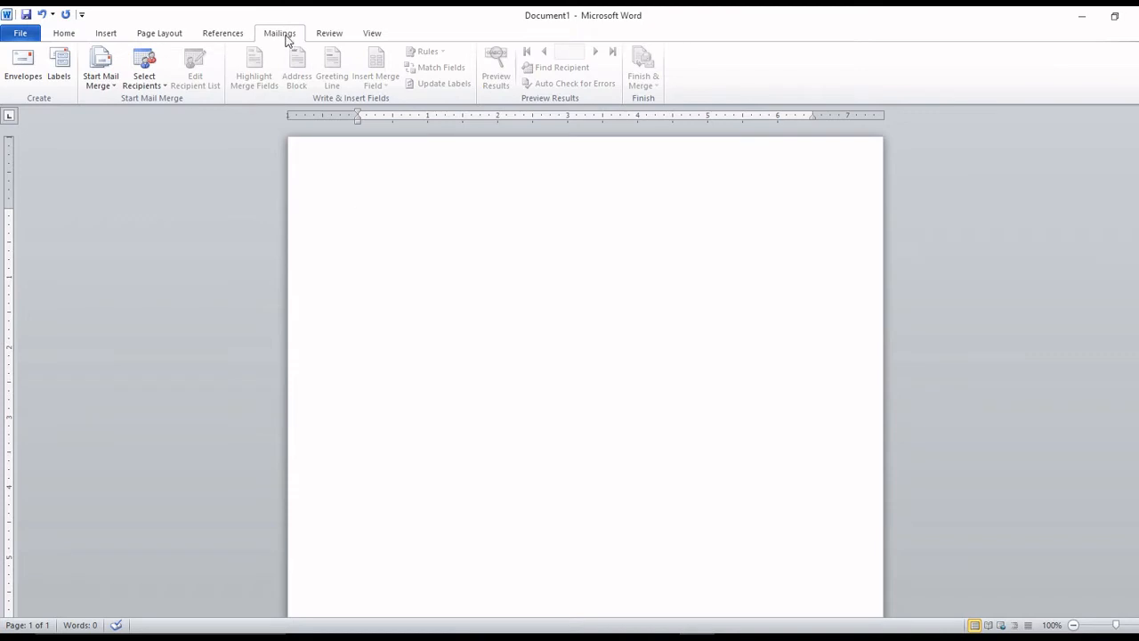
pyautogui.click(105, 88)
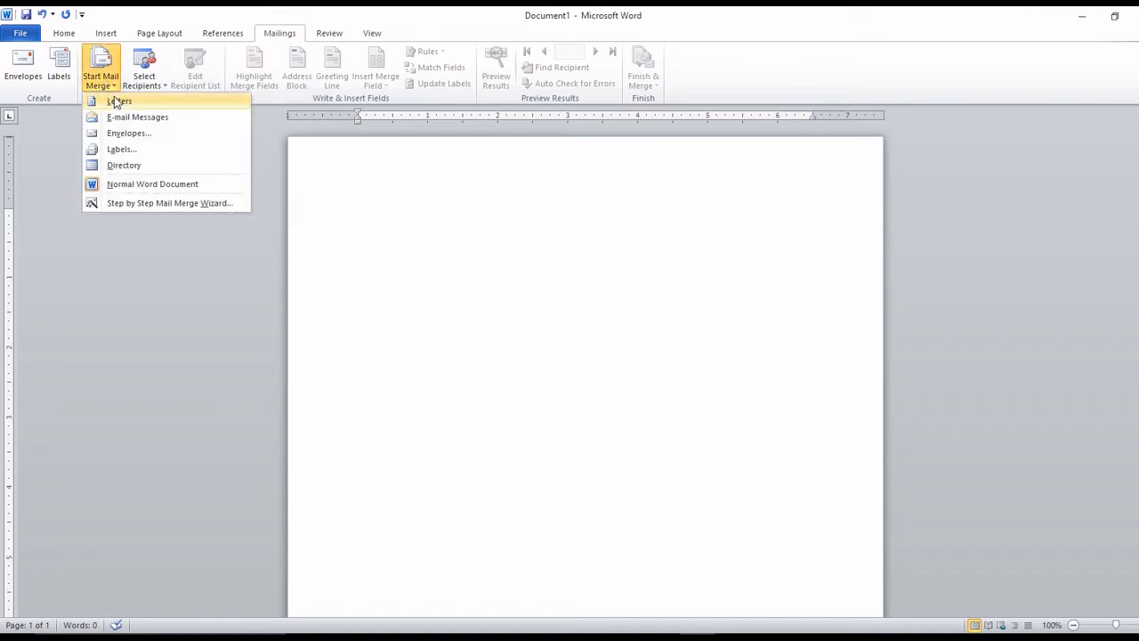
pyautogui.click(200, 103)
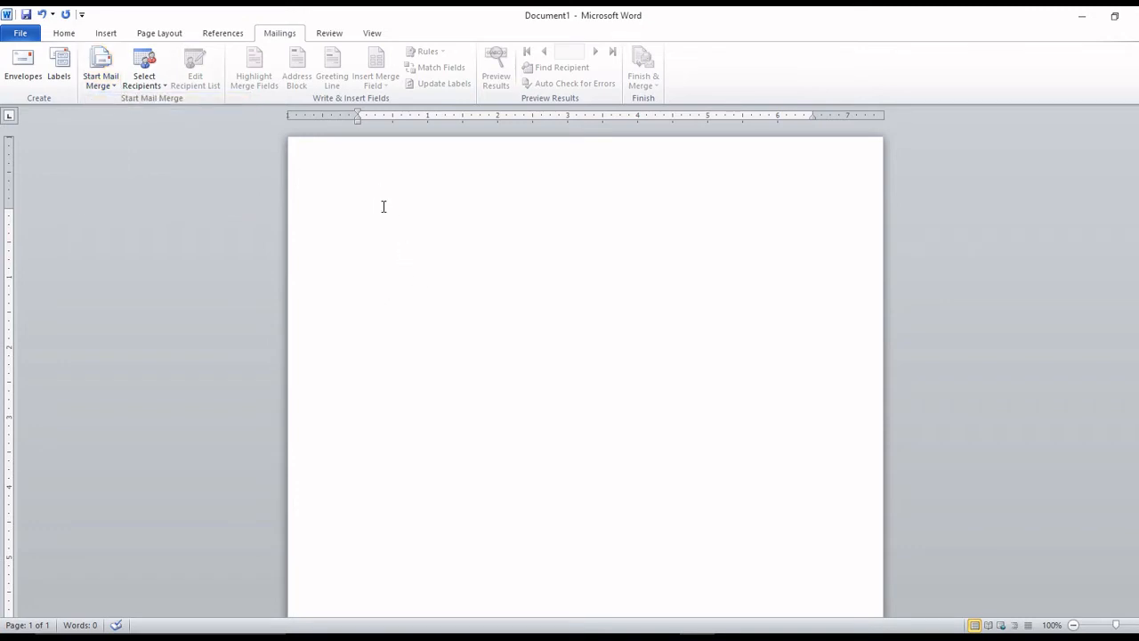
pyautogui.write('ToDear Friend')
# Change the greeting to 'Dear ,' and add an indented 'Come soon....' line below it.
pyautogui.press('BackSpace')
pyautogui.press('BackSpace')
pyautogui.press('BackSpace')
pyautogui.write(',')
pyautogui.press('Return')
pyautogui.press('Tab')
pyautogui.write('Come soon....')
pyautogui.click(320, 343)
pyautogui.click(490, 336)
# Save the letter in the Desktop folder under the file name 'Main document'.
pyautogui.hotkey('ctrl', 's')
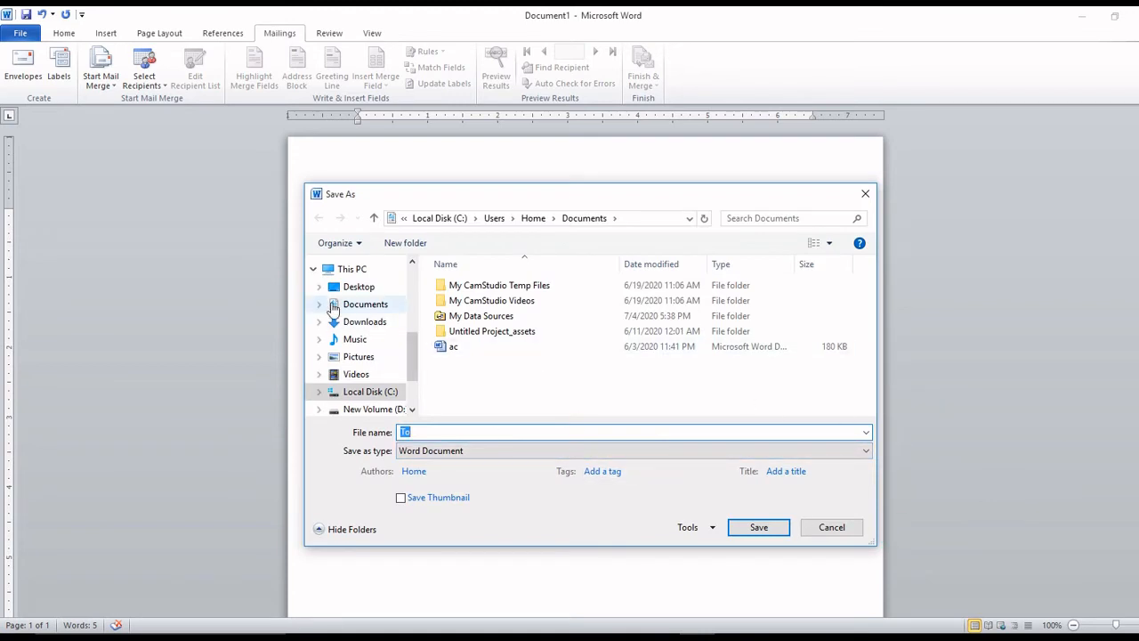
pyautogui.click(358, 286)
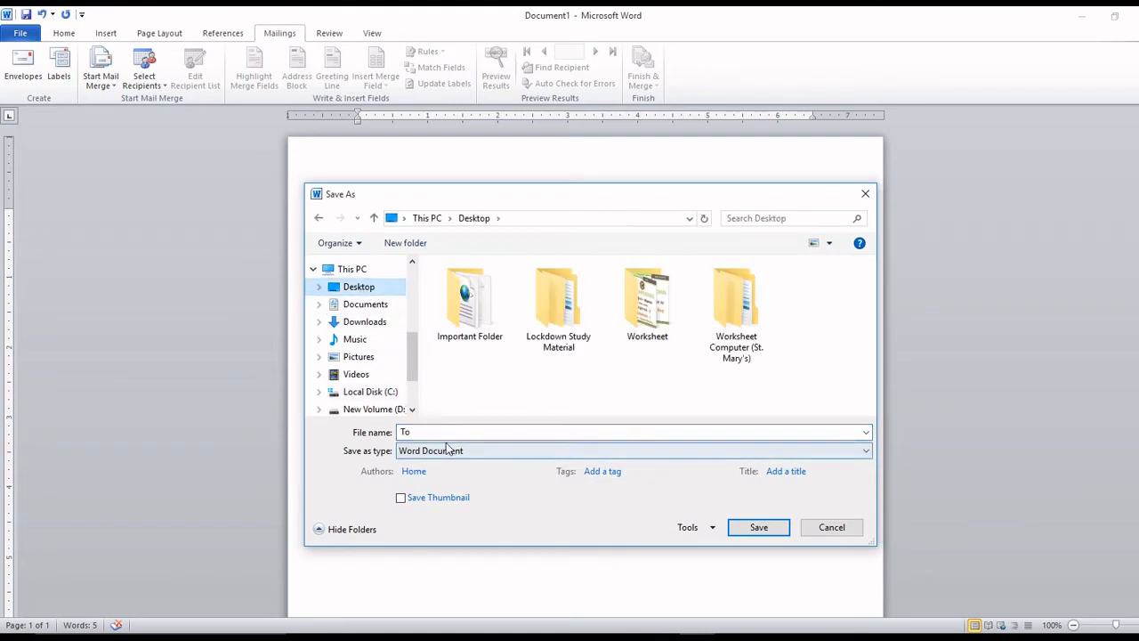
pyautogui.write('Main ')
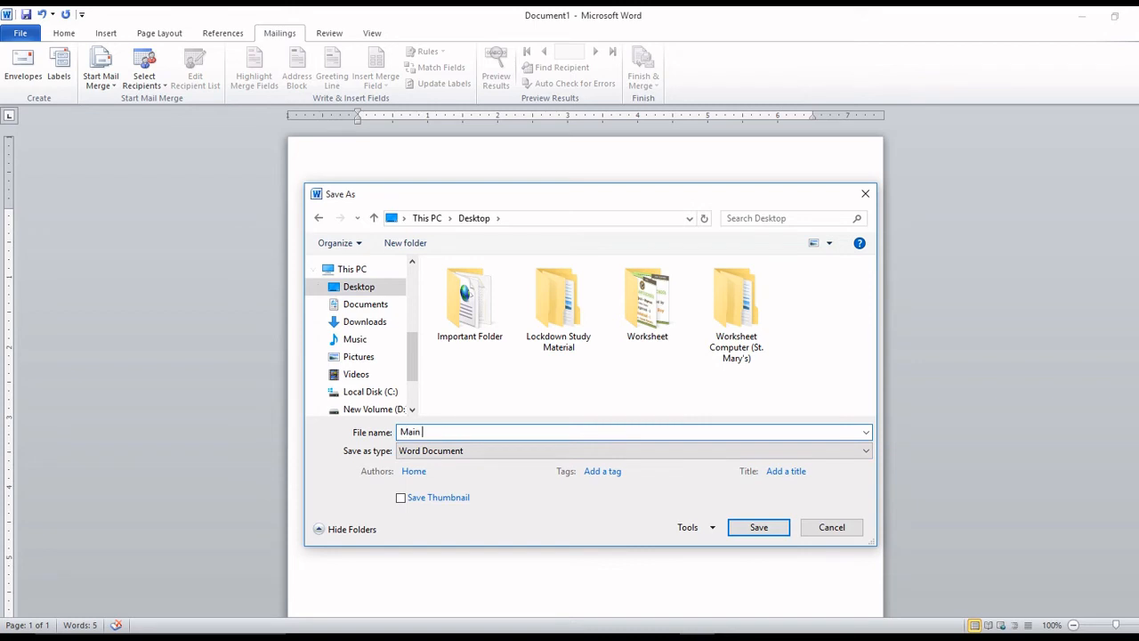
pyautogui.write('document')
pyautogui.click(763, 530)
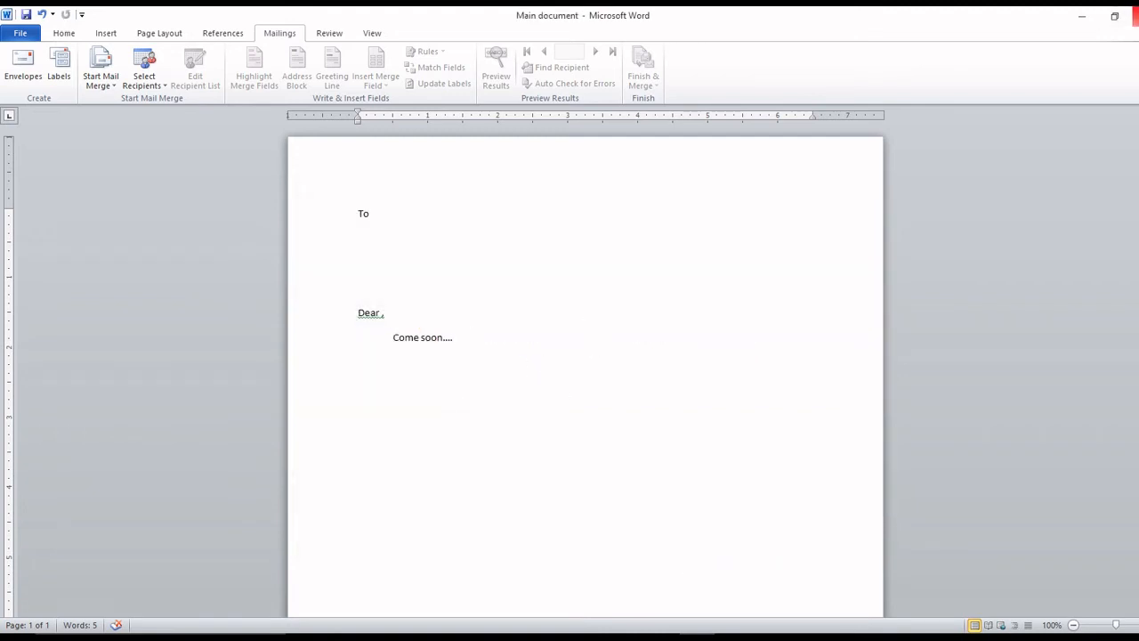
# Close Word and reopen Main document from the Desktop.
pyautogui.click(1135, 16)
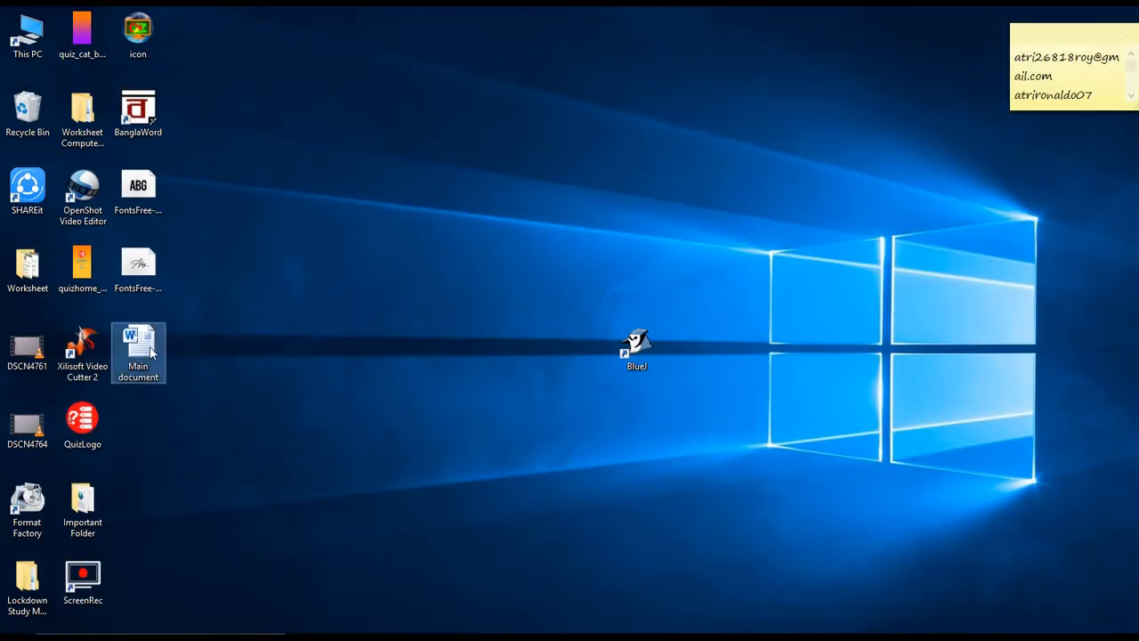
pyautogui.click(143, 353)
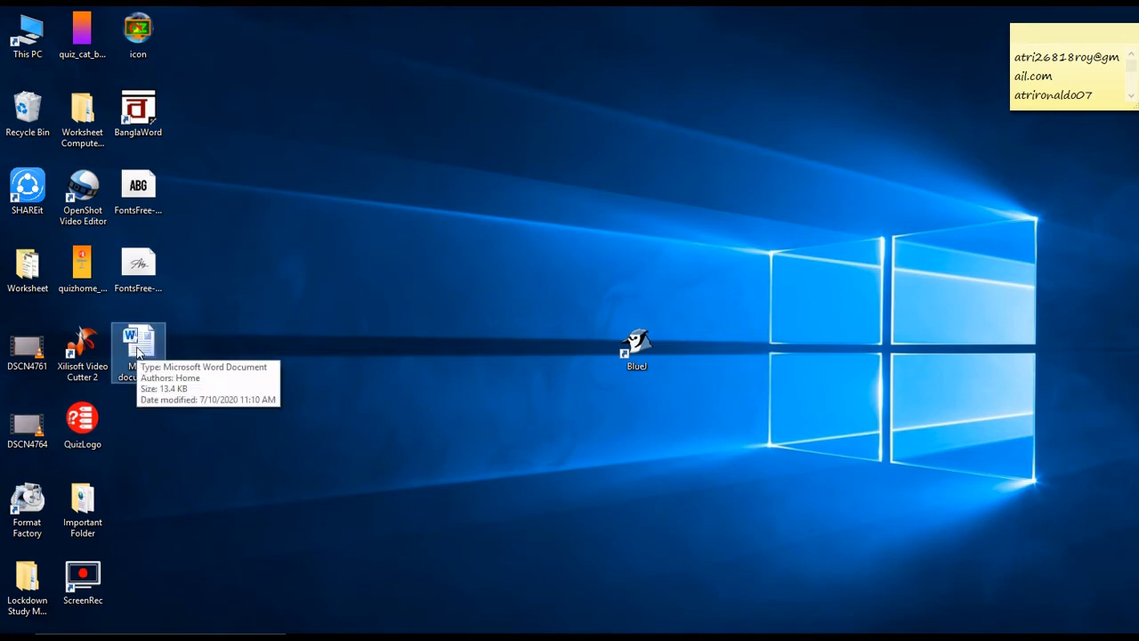
pyautogui.doubleClick(144, 353)
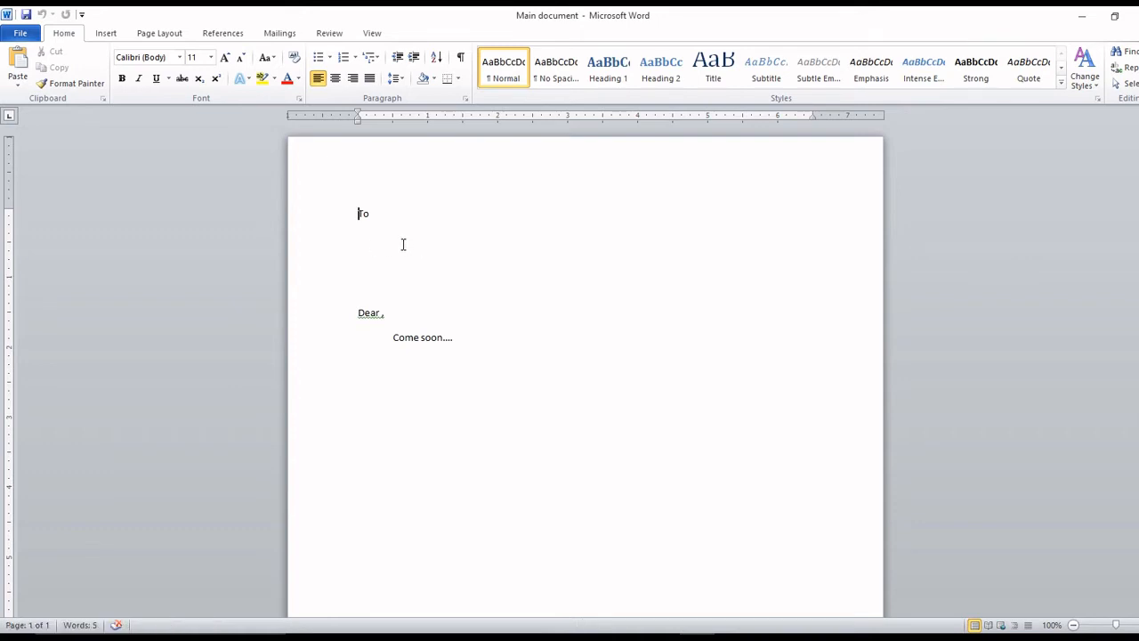
# Place the cursor below 'To' and bring up the Mailings Select Recipients choices.
pyautogui.click(371, 236)
pyautogui.click(284, 35)
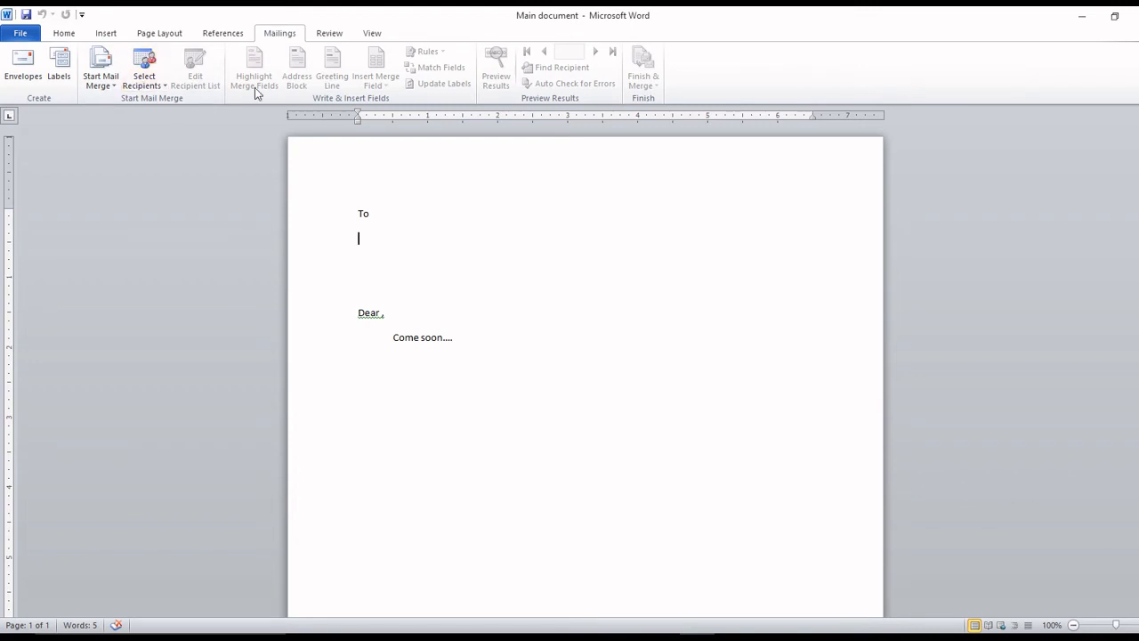
pyautogui.click(145, 80)
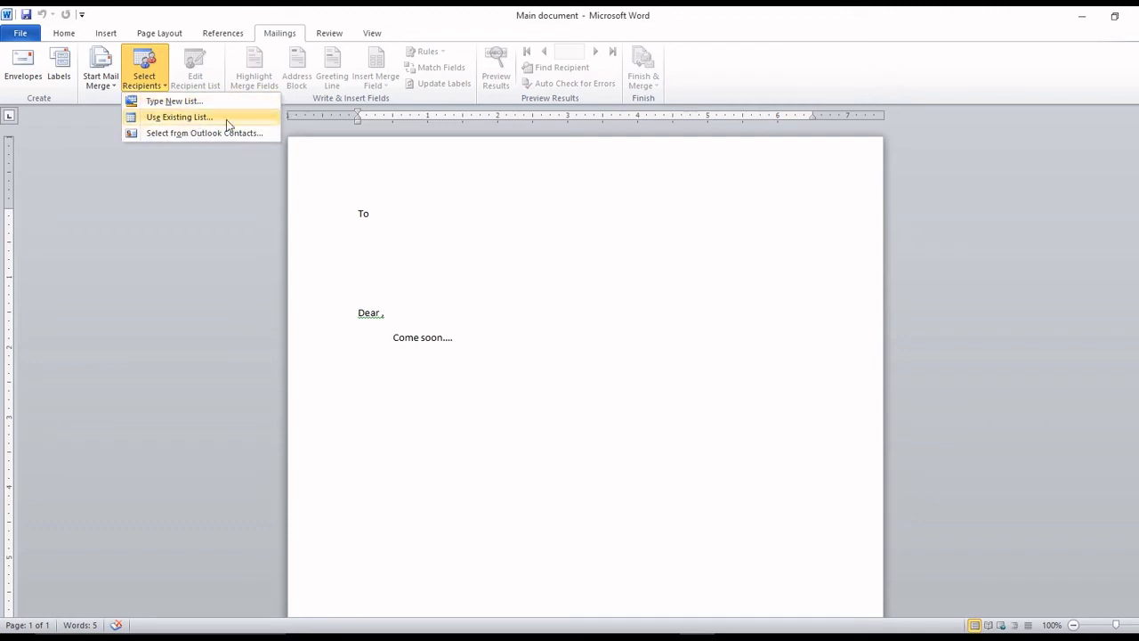
# Choose Type New List to begin an address list with the default Title to E-mail Address fields.
pyautogui.click(237, 99)
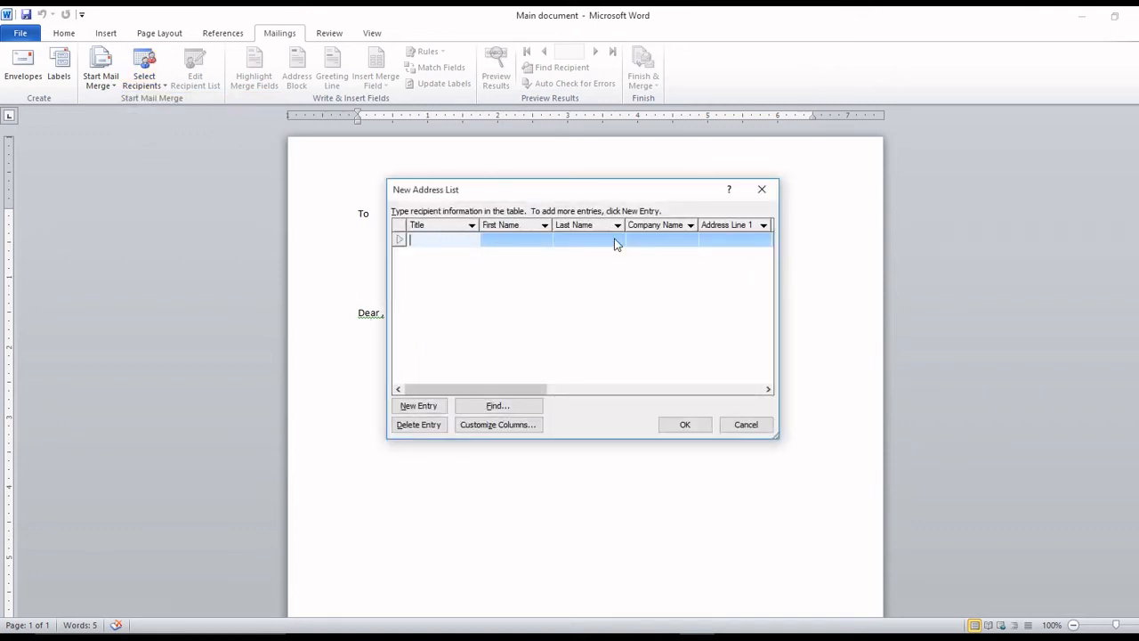
pyautogui.moveTo(518, 384); pyautogui.dragTo(495, 395)
# In Customize Columns, delete every default field from E-mail Address up to Title, confirming each.
pyautogui.click(509, 426)
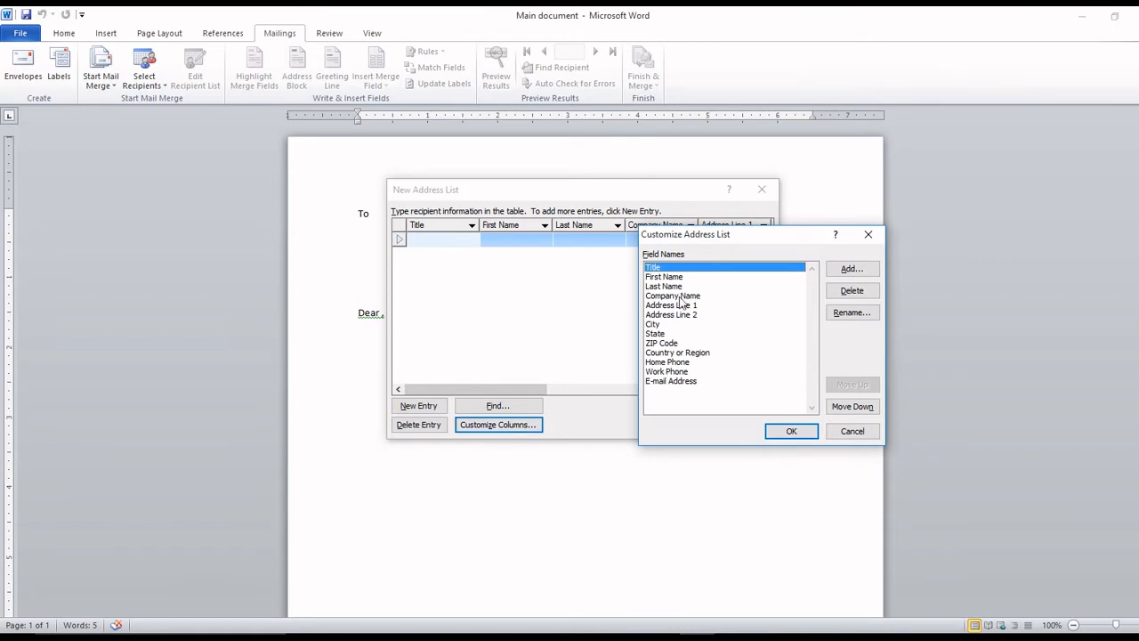
pyautogui.click(669, 381)
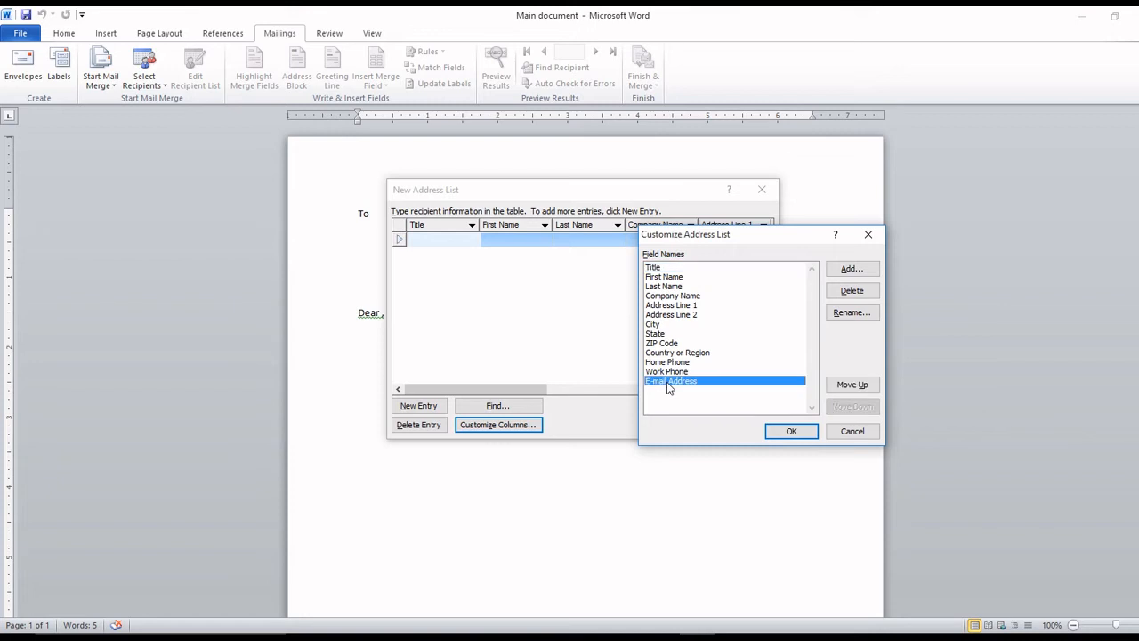
pyautogui.click(859, 292)
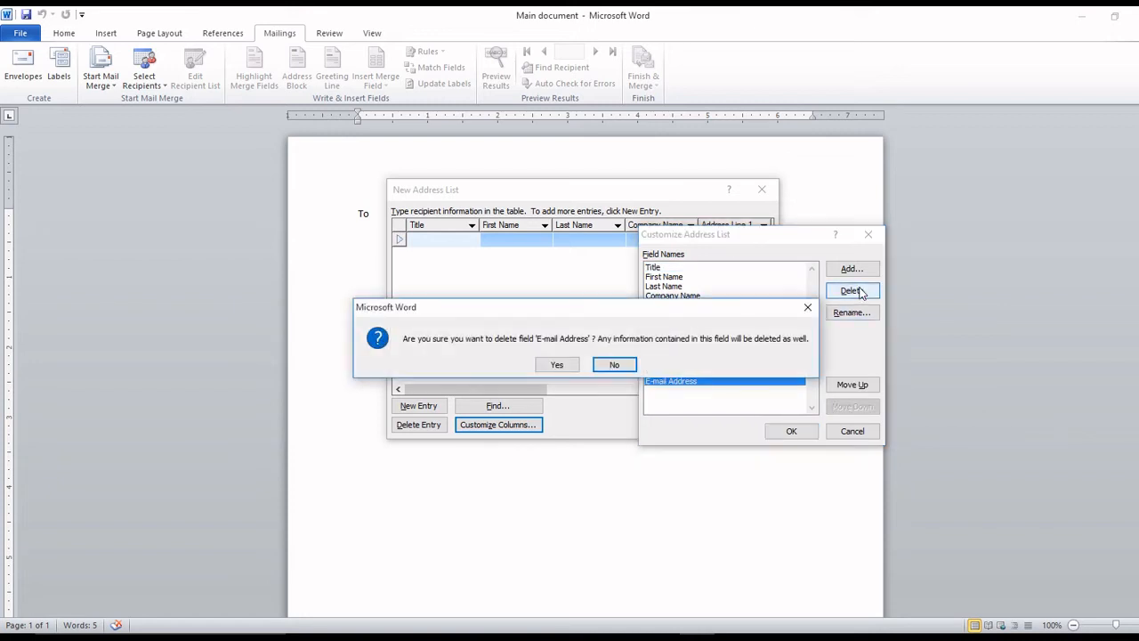
pyautogui.press('y')
pyautogui.click(860, 295)
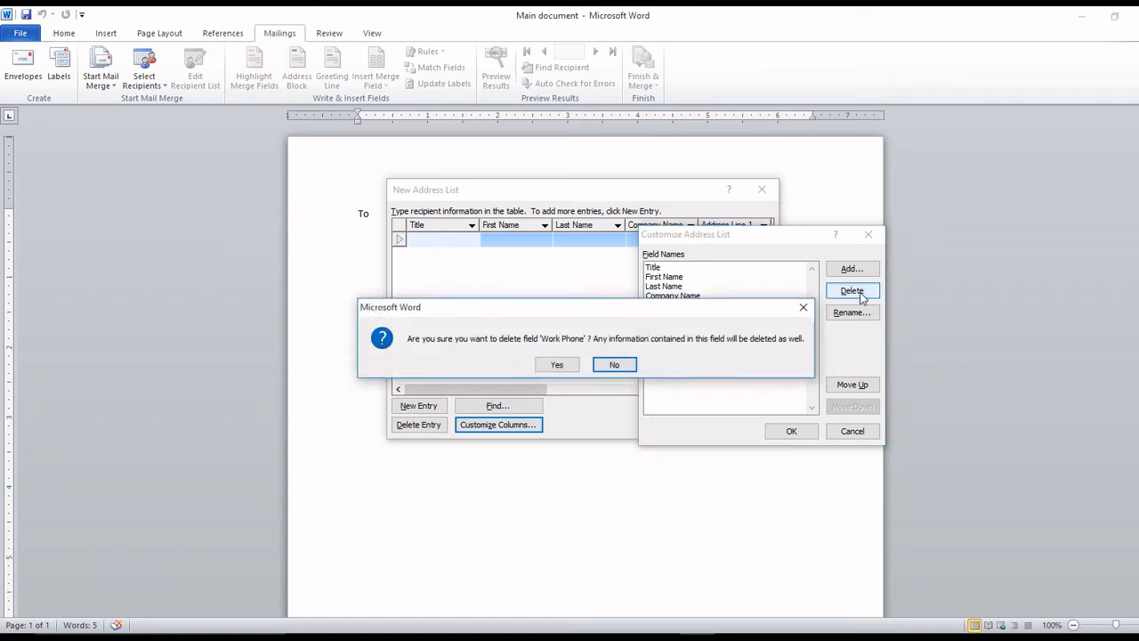
pyautogui.press('y')
pyautogui.click(860, 294)
pyautogui.press('y')
pyautogui.click(860, 295)
pyautogui.press('y')
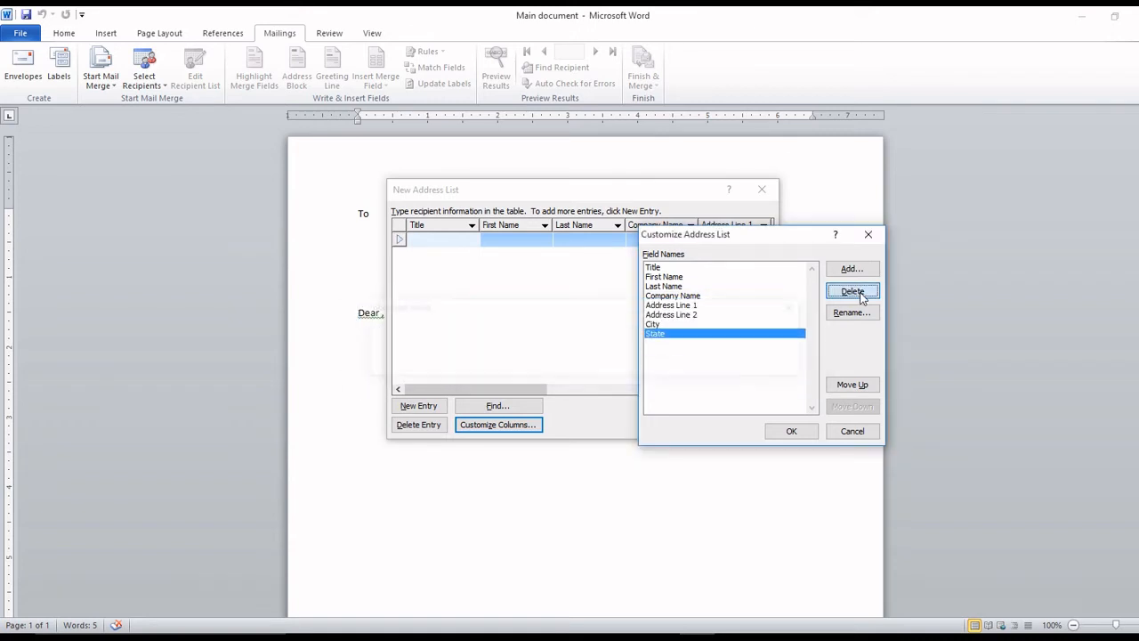
pyautogui.click(861, 295)
pyautogui.press('y')
pyautogui.click(861, 295)
pyautogui.press('y')
pyautogui.click(853, 291)
pyautogui.press('y')
pyautogui.click(852, 291)
pyautogui.press('y')
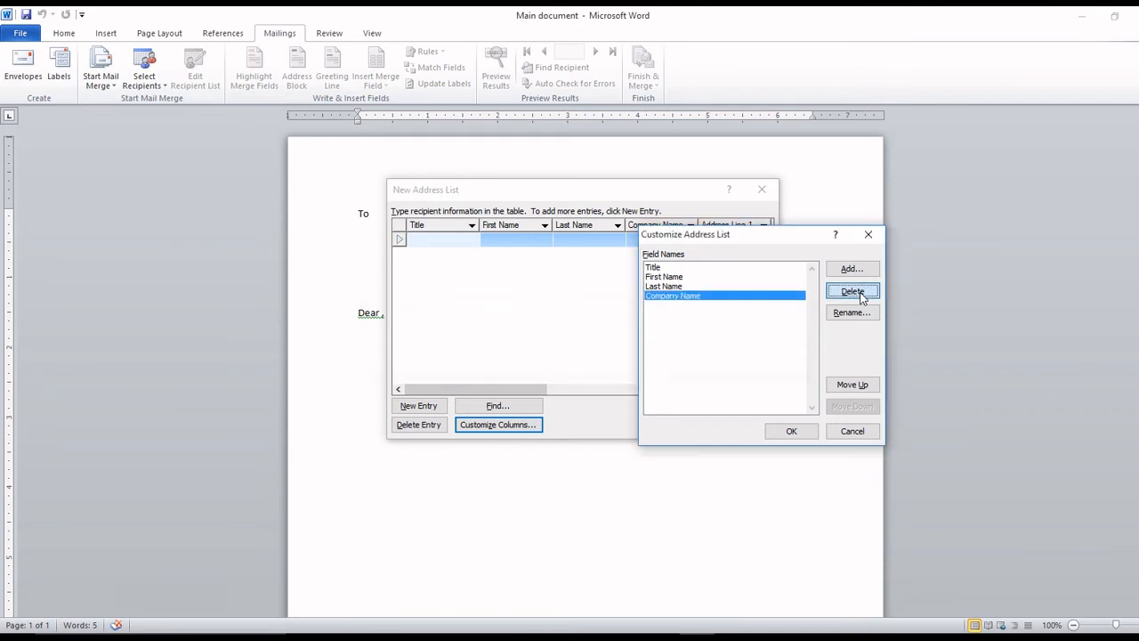
pyautogui.click(852, 291)
pyautogui.press('y')
pyautogui.click(853, 291)
pyautogui.press('y')
pyautogui.click(859, 294)
pyautogui.press('y')
pyautogui.click(859, 294)
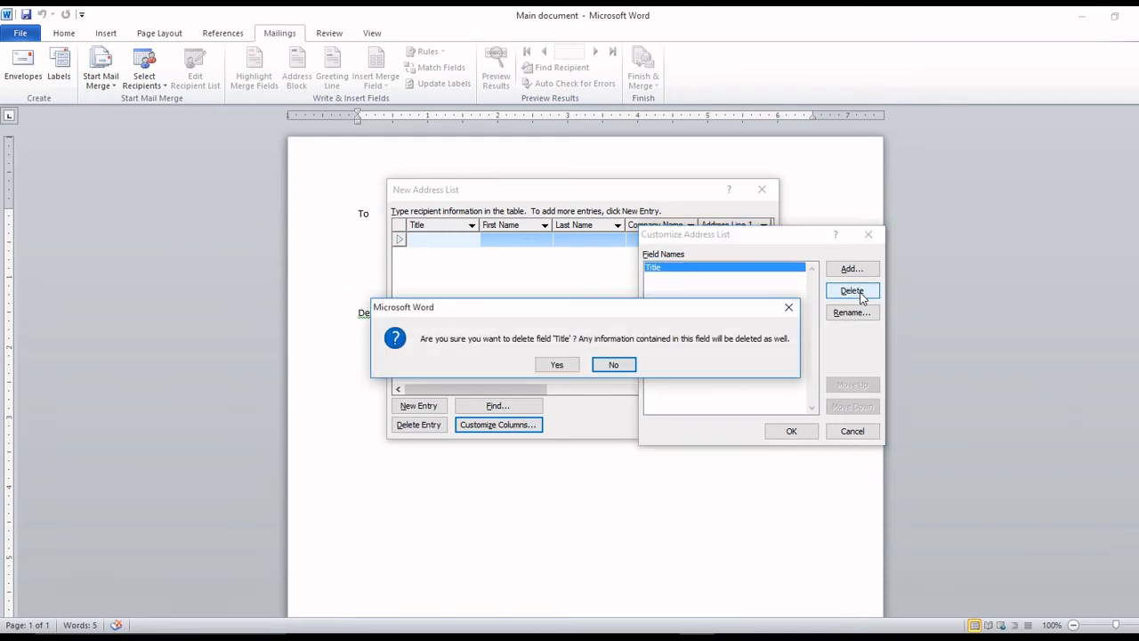
pyautogui.press('y')
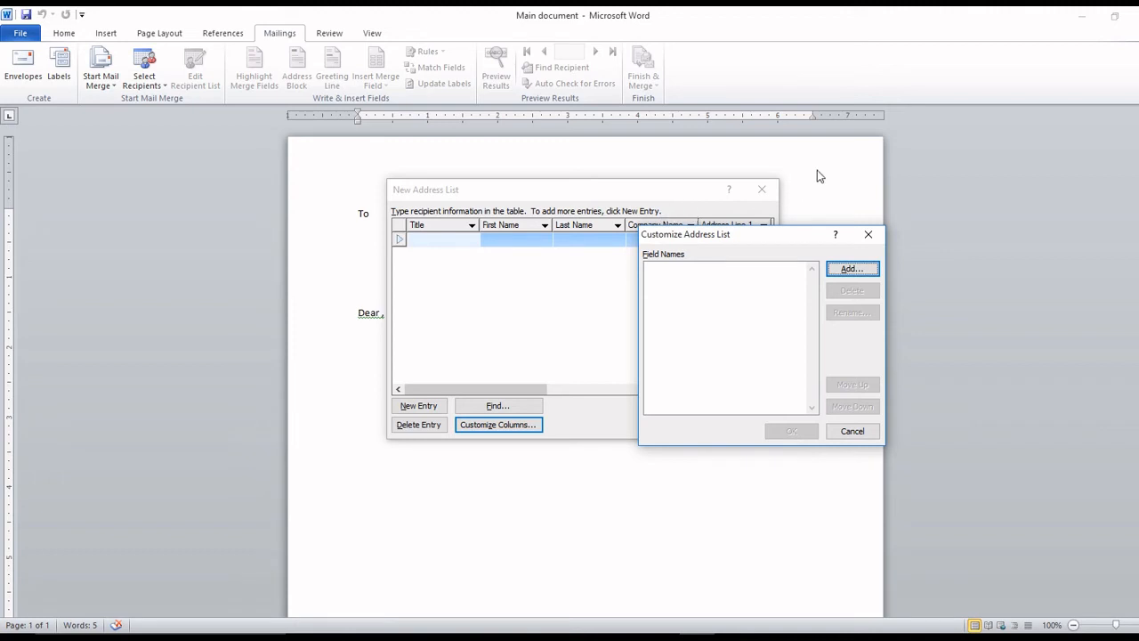
# Add the fields Name, City and Mobile to the address list and apply the columns.
pyautogui.click(875, 270)
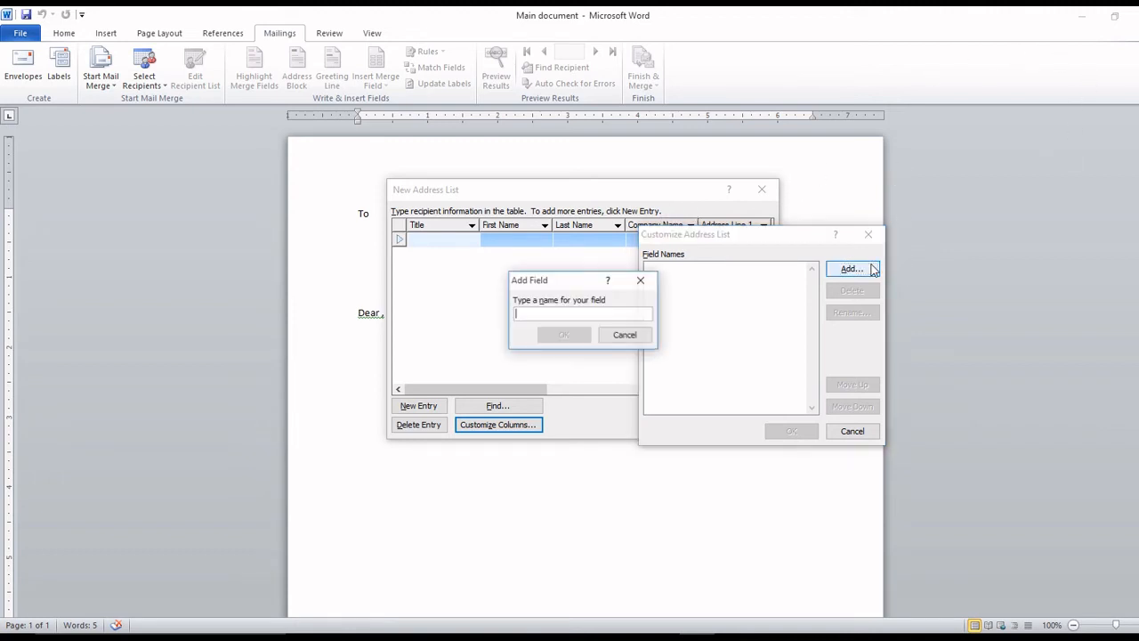
pyautogui.write('Na')
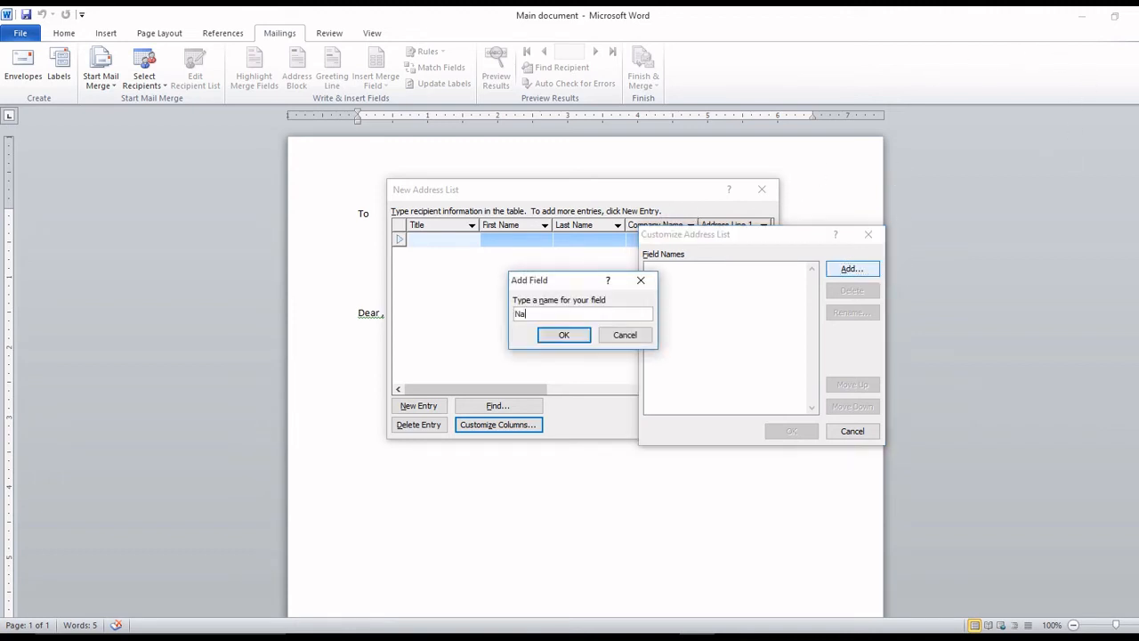
pyautogui.write('me')
pyautogui.click(569, 336)
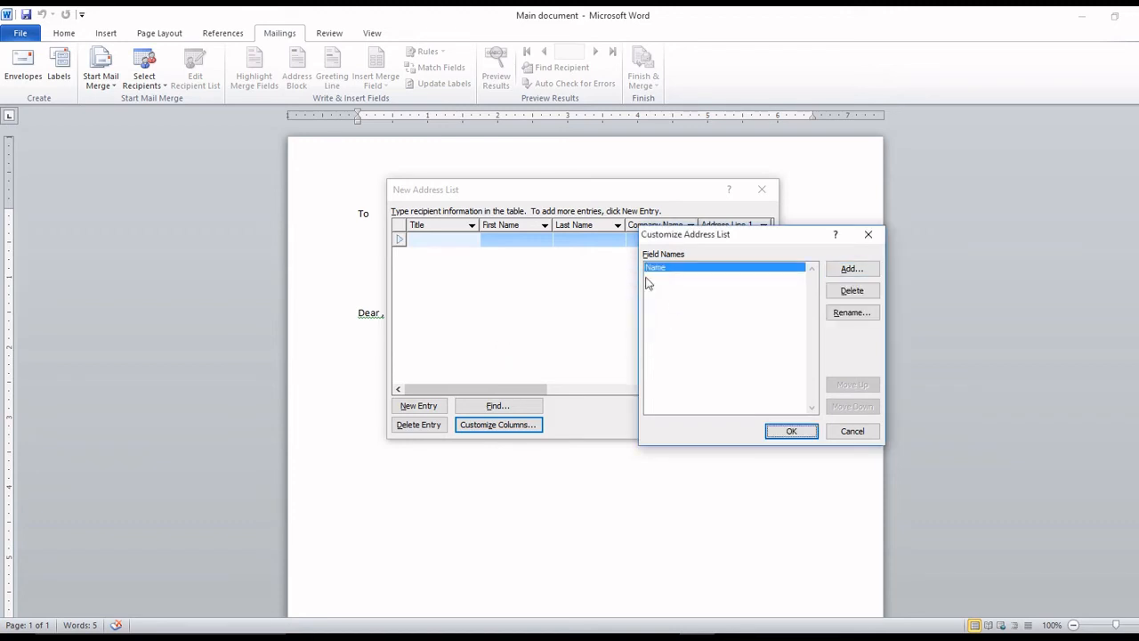
pyautogui.click(856, 270)
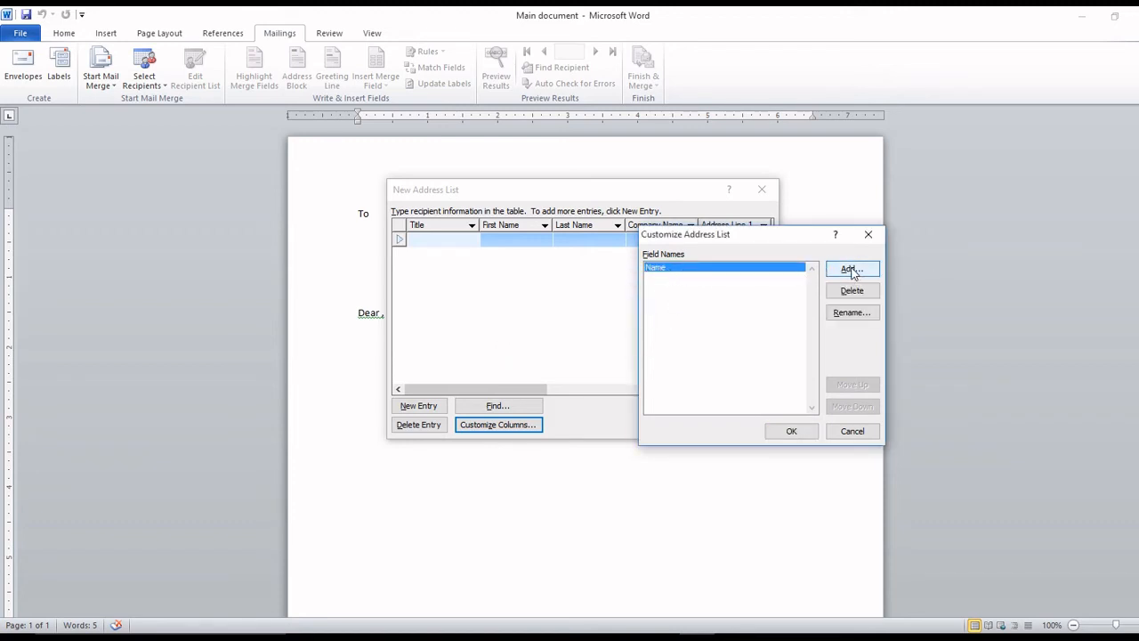
pyautogui.write('Add')
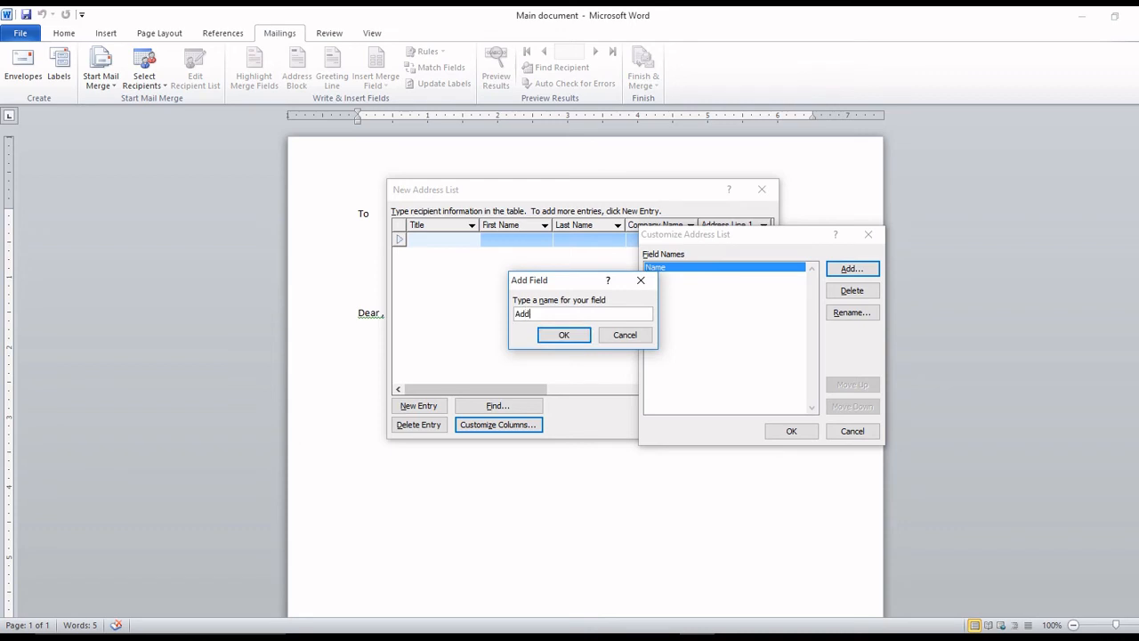
pyautogui.press('BackSpace')
pyautogui.write('City')
pyautogui.click(566, 337)
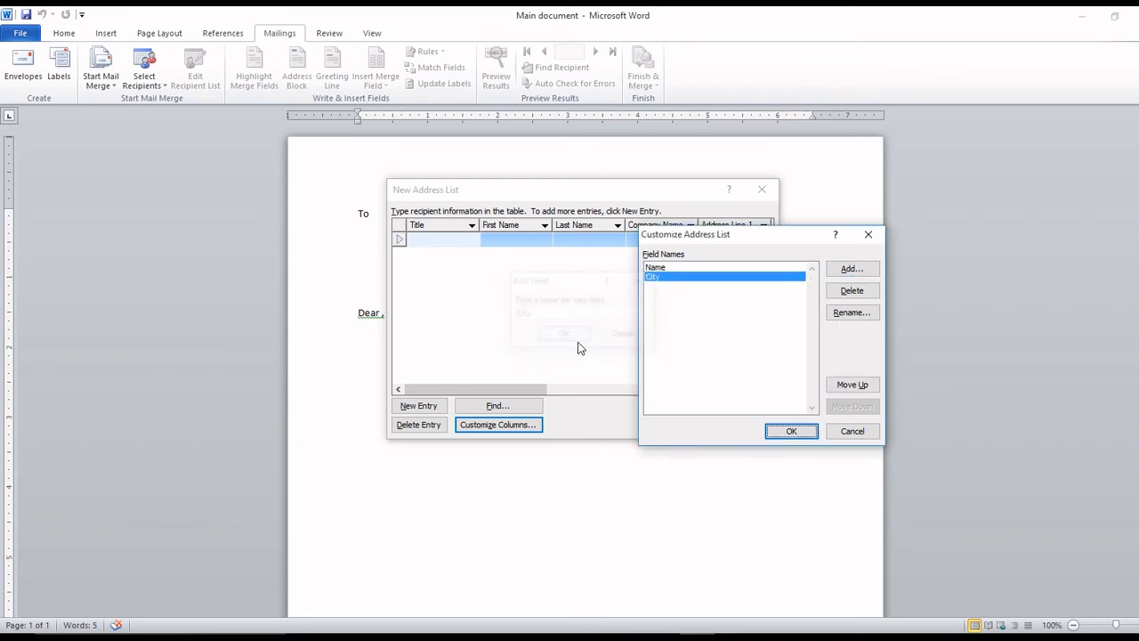
pyautogui.click(853, 270)
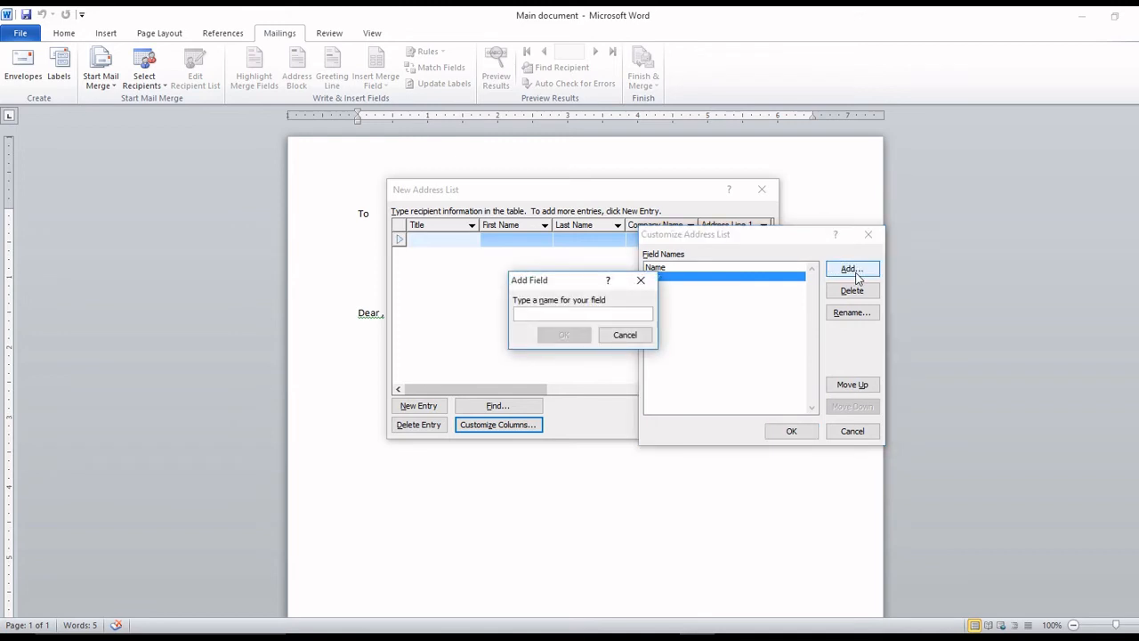
pyautogui.write('Mobil')
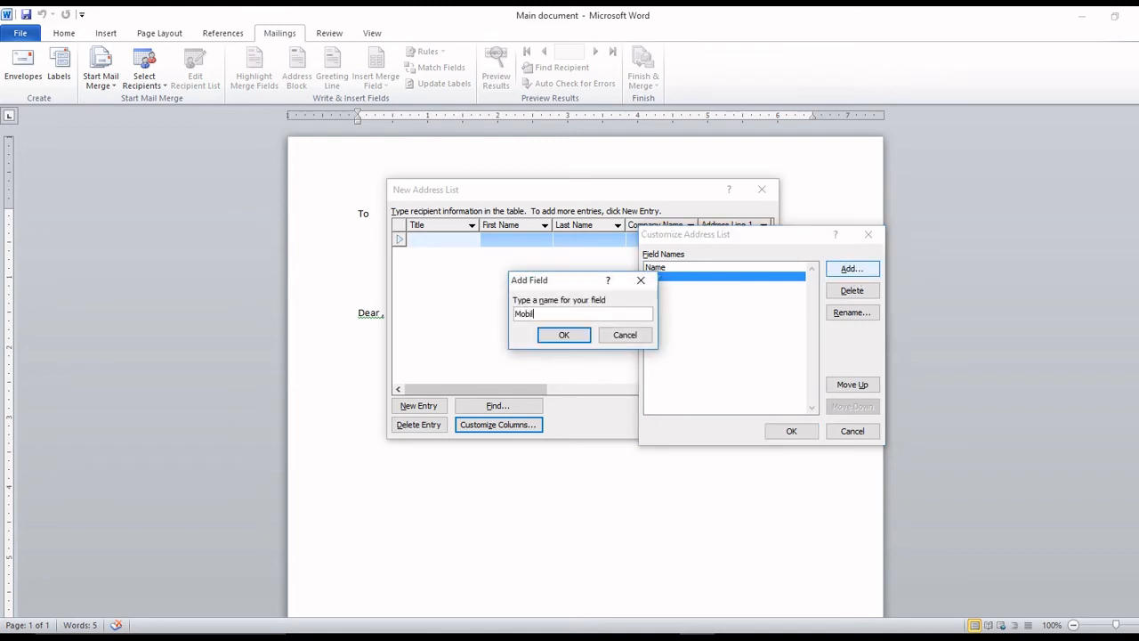
pyautogui.write('e')
pyautogui.click(568, 337)
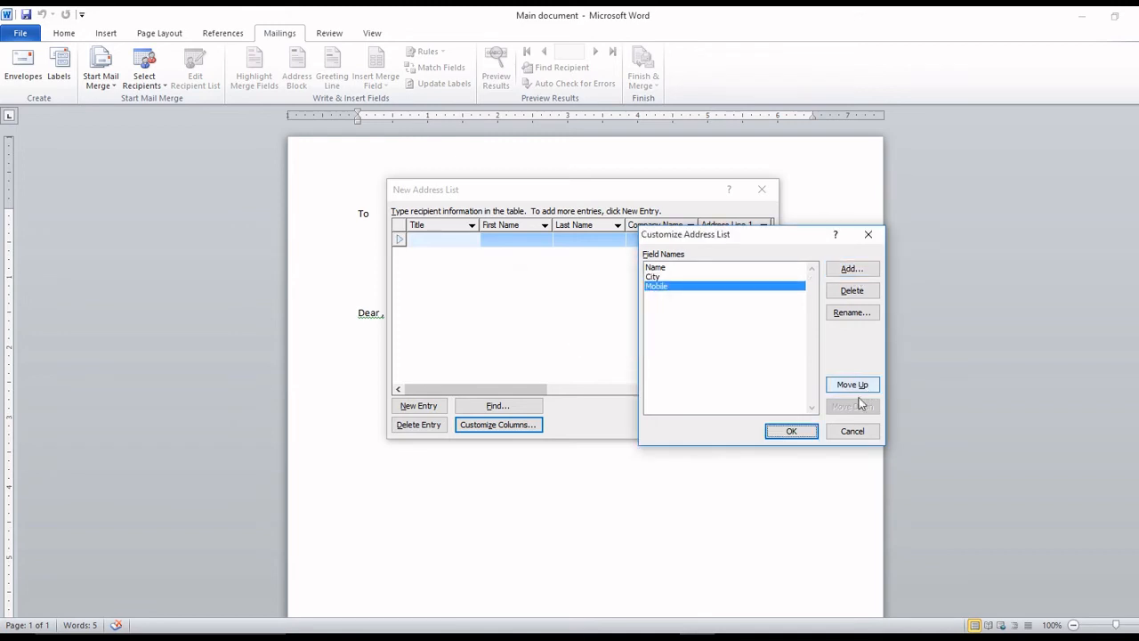
pyautogui.click(796, 432)
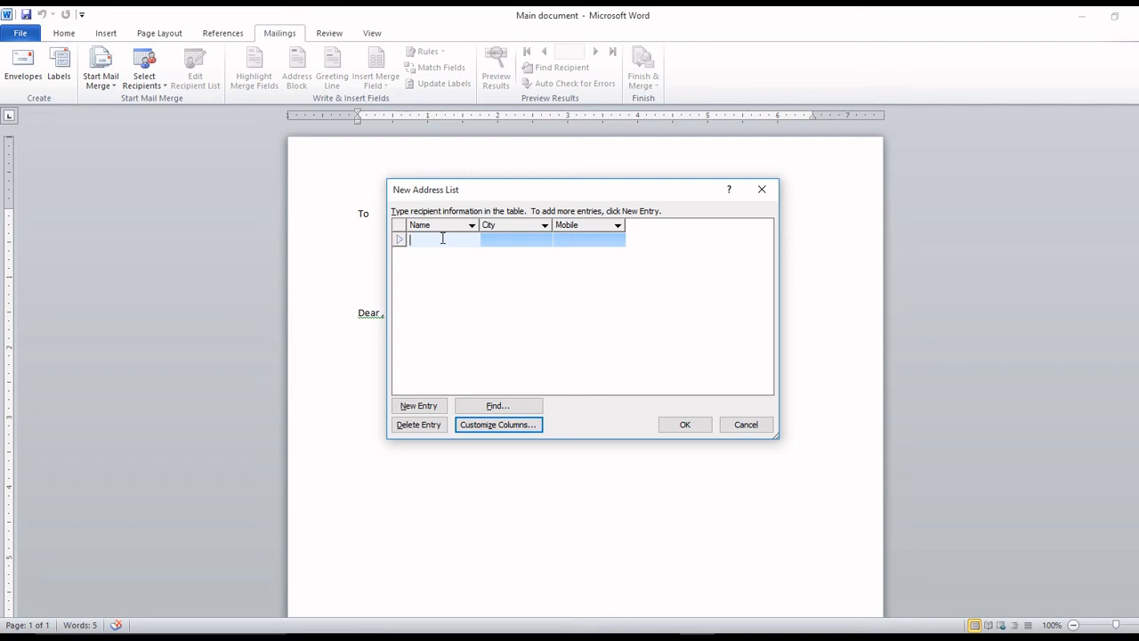
# Enter the first recipient's name, the city Kolkata and their mobile number.
pyautogui.write('Best')
pyautogui.press('BackSpace')
pyautogui.press('BackSpace')
pyautogui.press('BackSpace')
pyautogui.press('BackSpace')
pyautogui.write('Anmo')
pyautogui.press('BackSpace')
pyautogui.write('mol')
pyautogui.press('Tab')
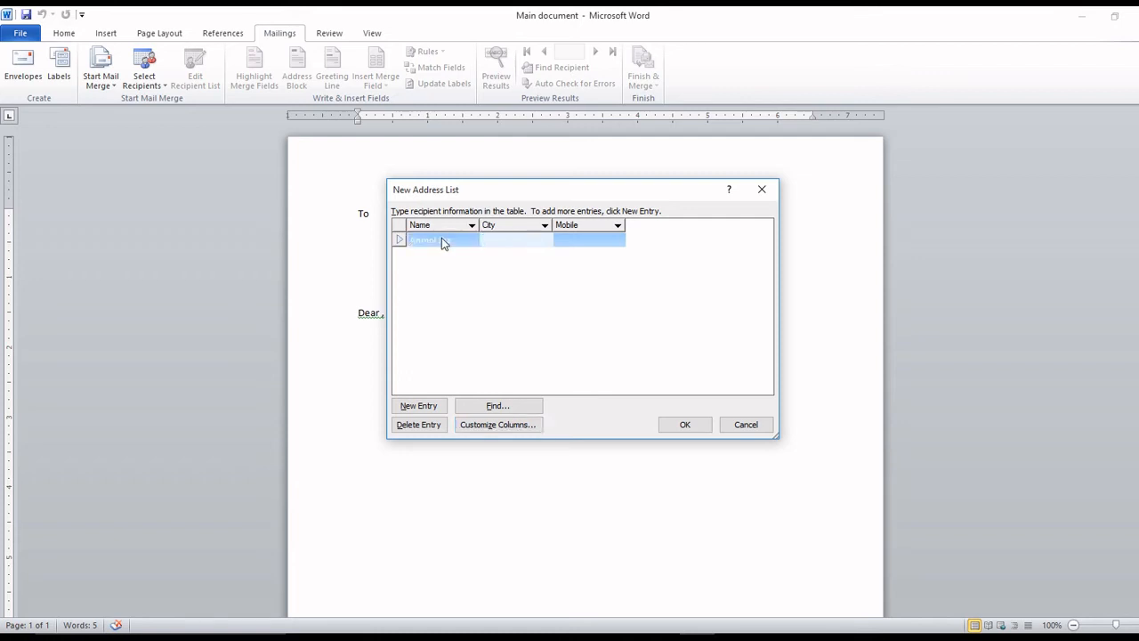
pyautogui.write('Ko')
pyautogui.press('BackSpace')
pyautogui.write('olkata')
pyautogui.press('Tab')
pyautogui.write('12')
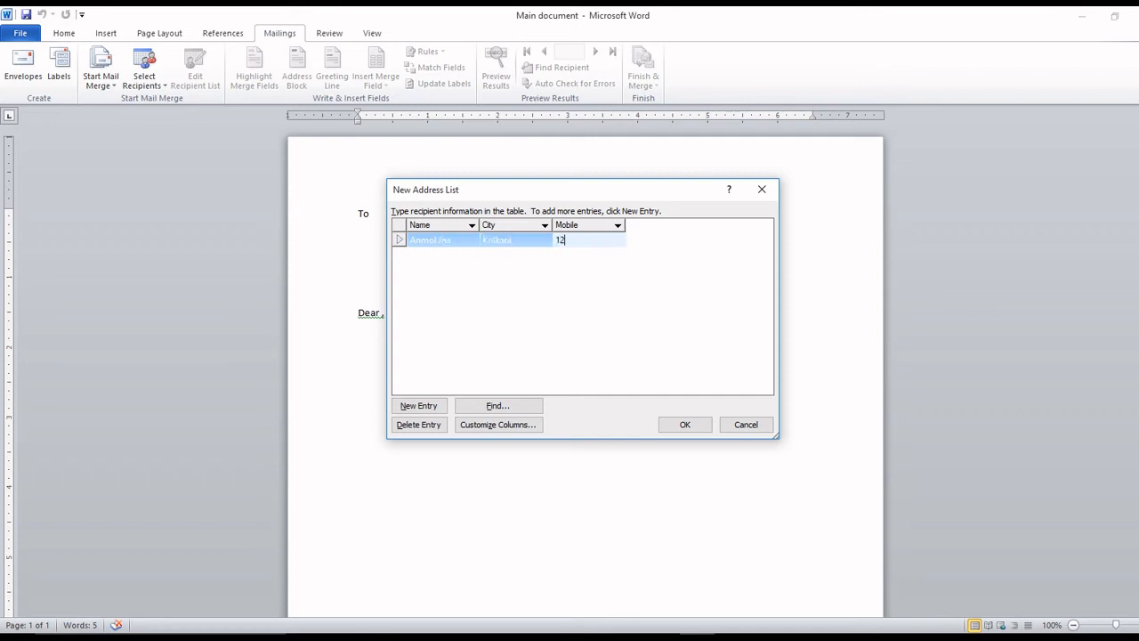
pyautogui.write('34567890')
# Add a second recipient with their full name, the city Chennai and their mobile number.
pyautogui.press('Tab')
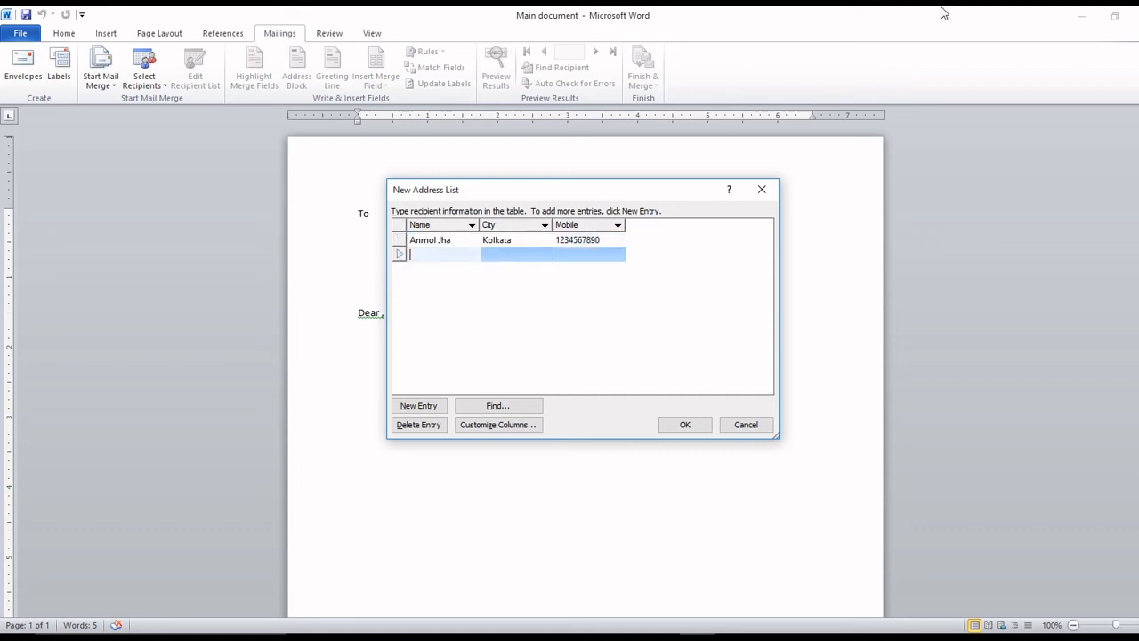
pyautogui.press('Tab')
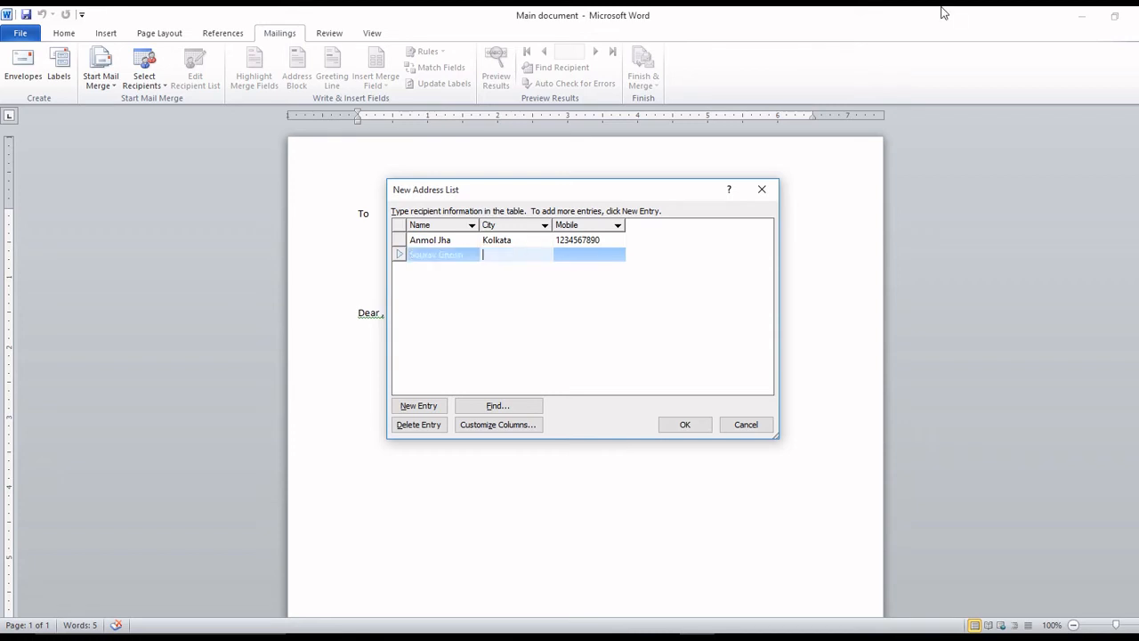
pyautogui.write('Chennai')
pyautogui.press('Tab')
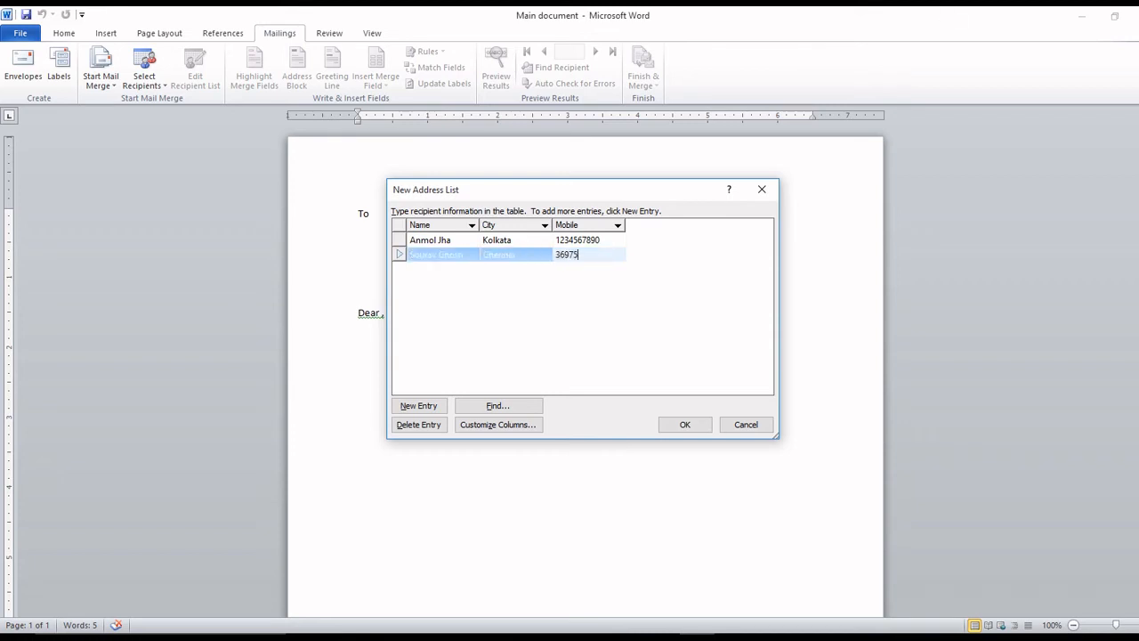
# Add a third recipient with their full name, the city Bangalore and their mobile number.
pyautogui.press('Tab')
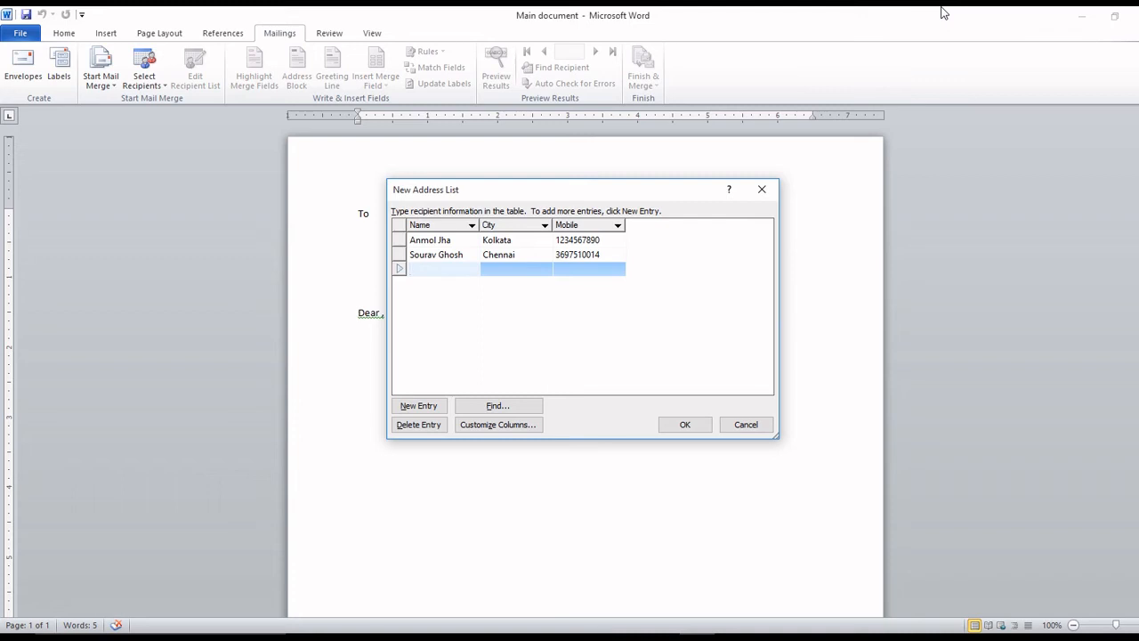
pyautogui.press('Tab')
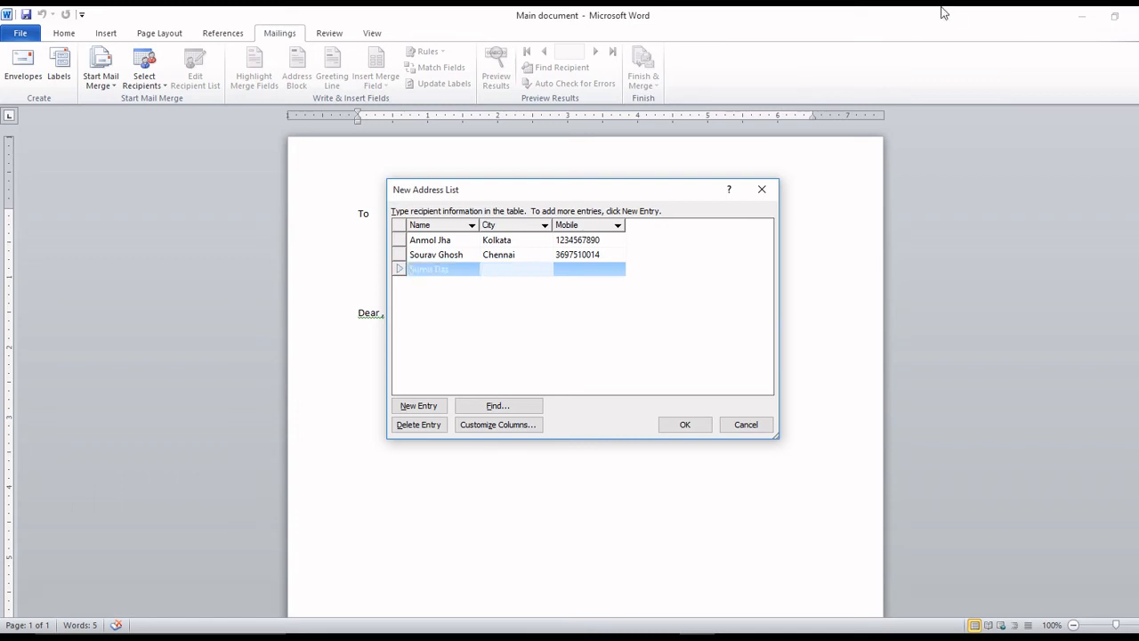
pyautogui.write('Bangalore')
pyautogui.press('Tab')
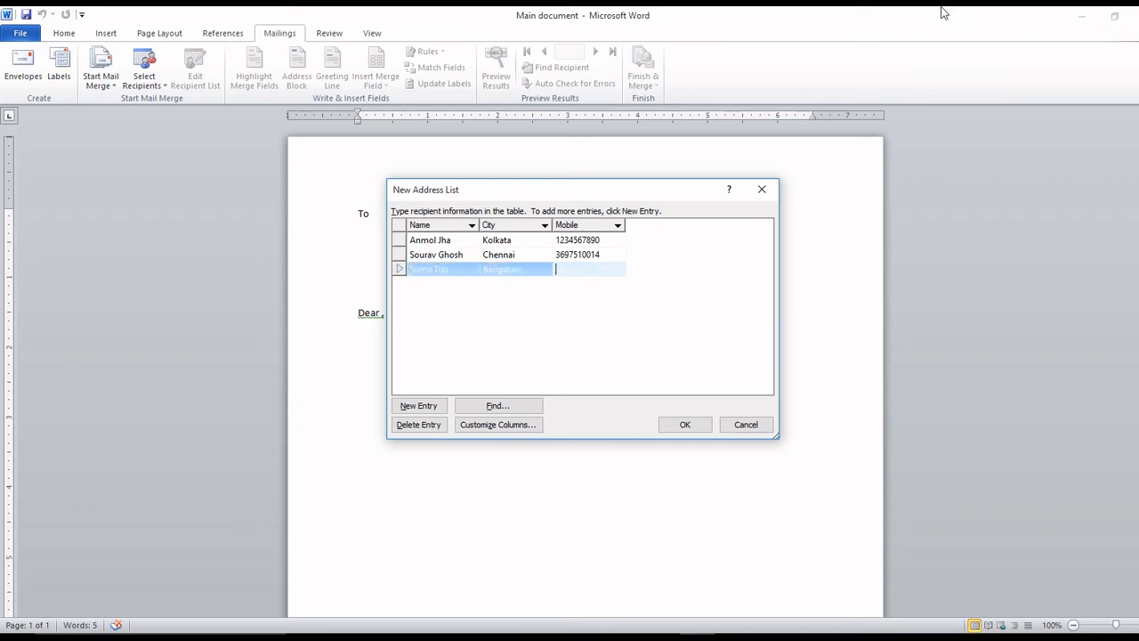
# Finish the New Address List and save it under the file name 'Data list'.
pyautogui.click(685, 425)
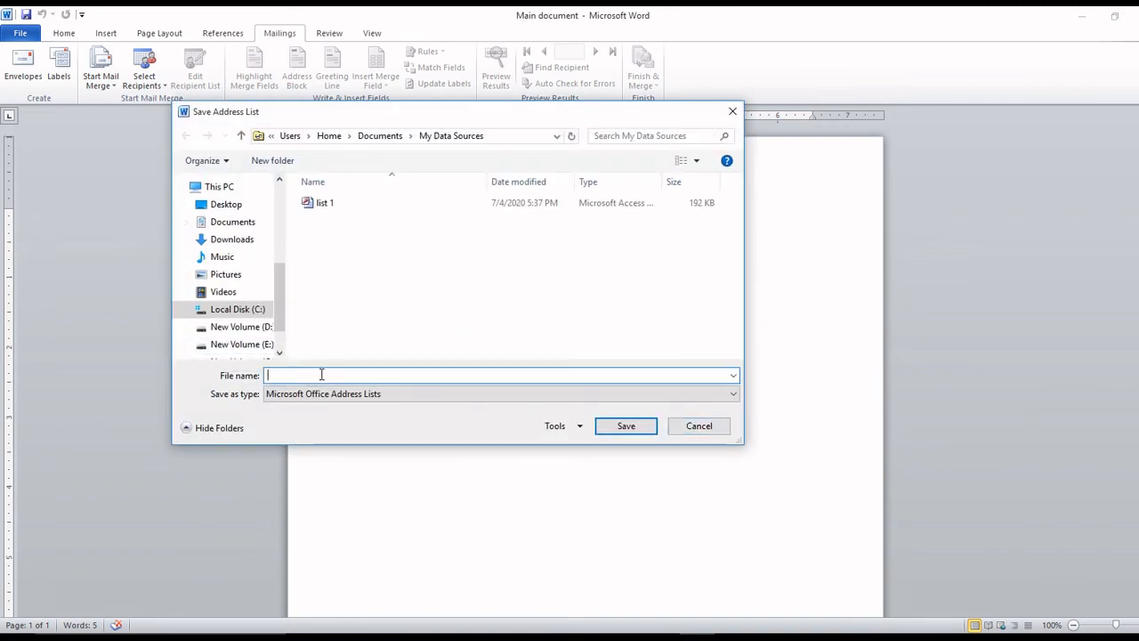
pyautogui.write('Data lis')
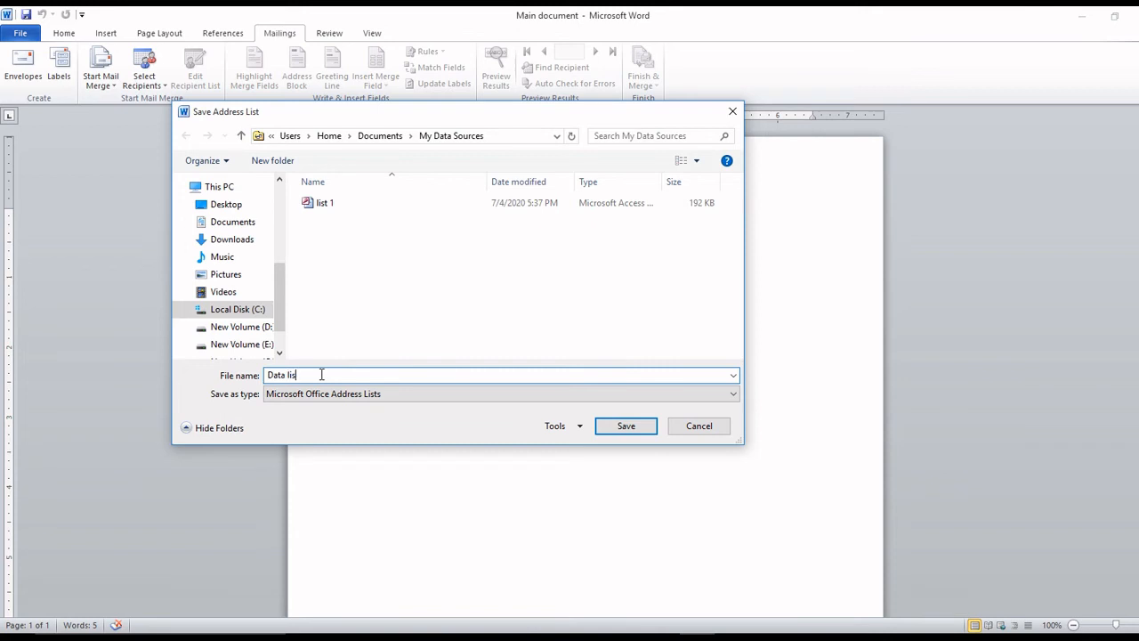
pyautogui.write('t')
pyautogui.click(628, 429)
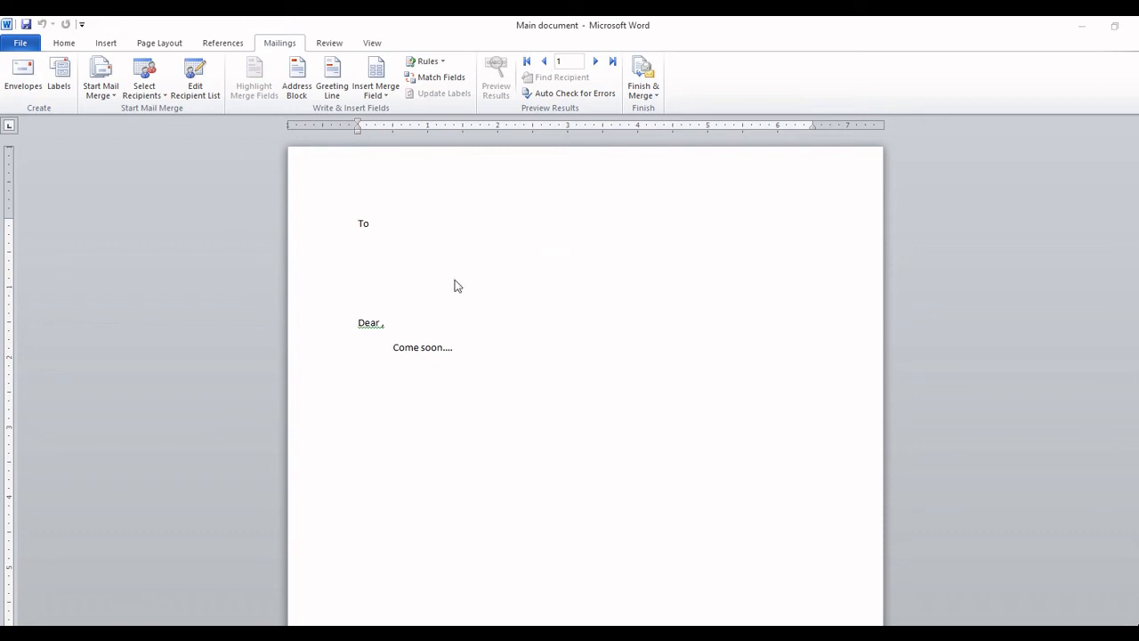
# Insert the «Name» merge field on the line below 'To'.
pyautogui.click(413, 259)
pyautogui.click(377, 75)
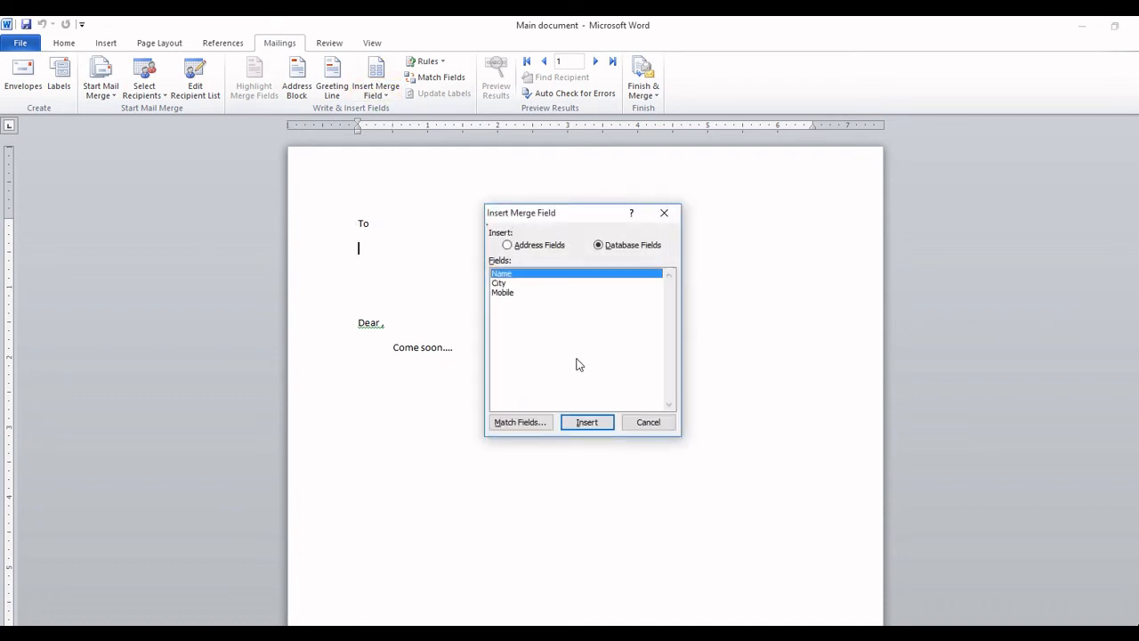
pyautogui.click(647, 424)
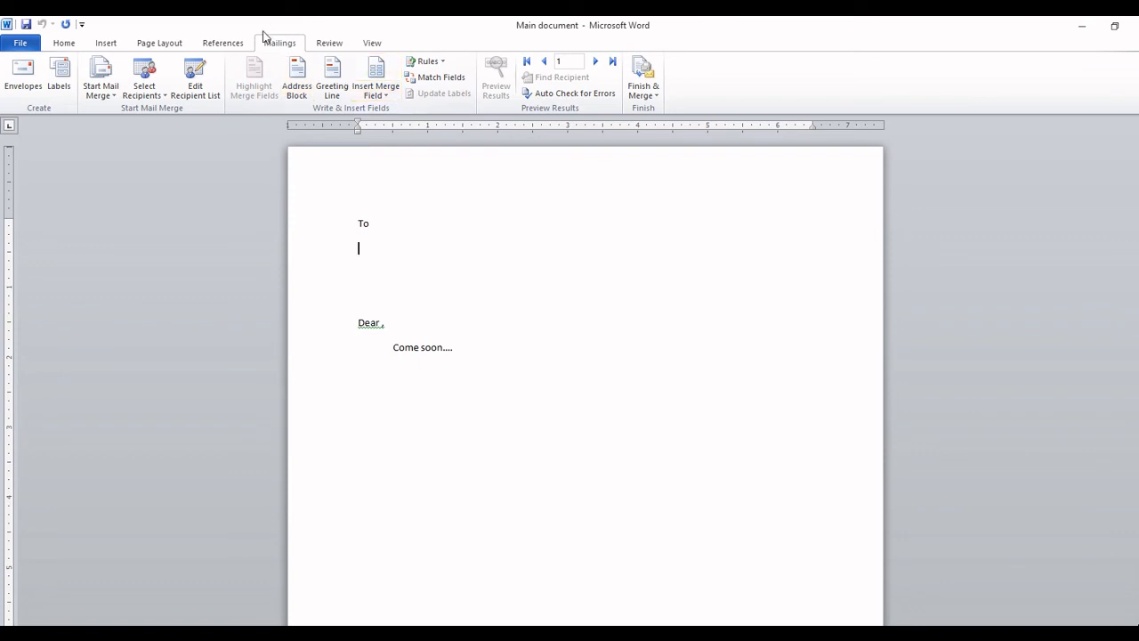
pyautogui.click(381, 95)
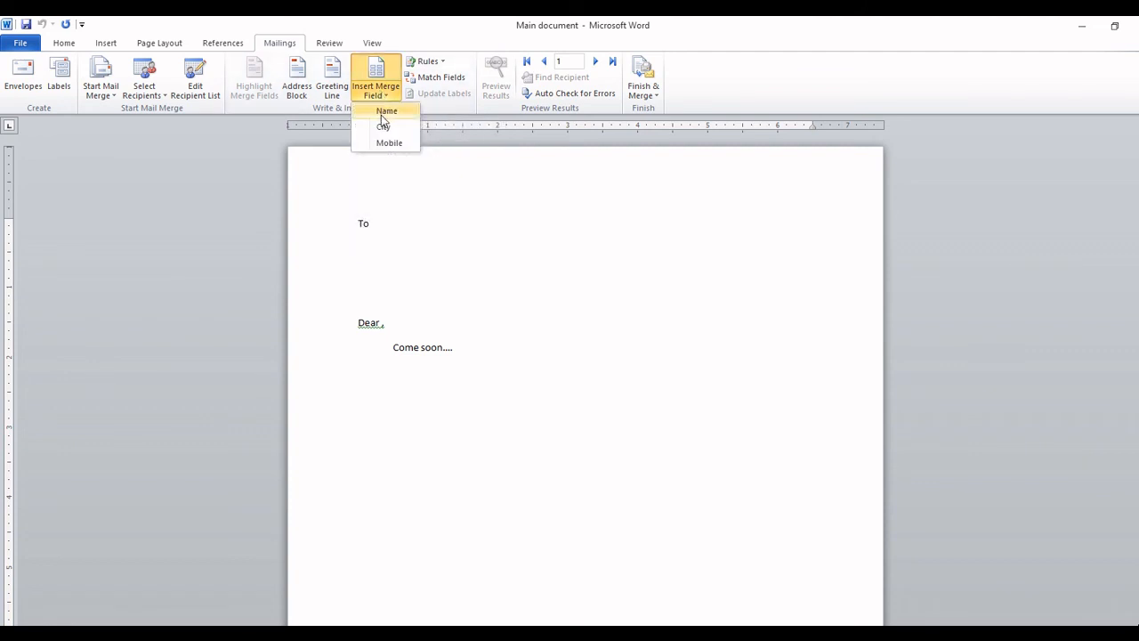
pyautogui.click(387, 112)
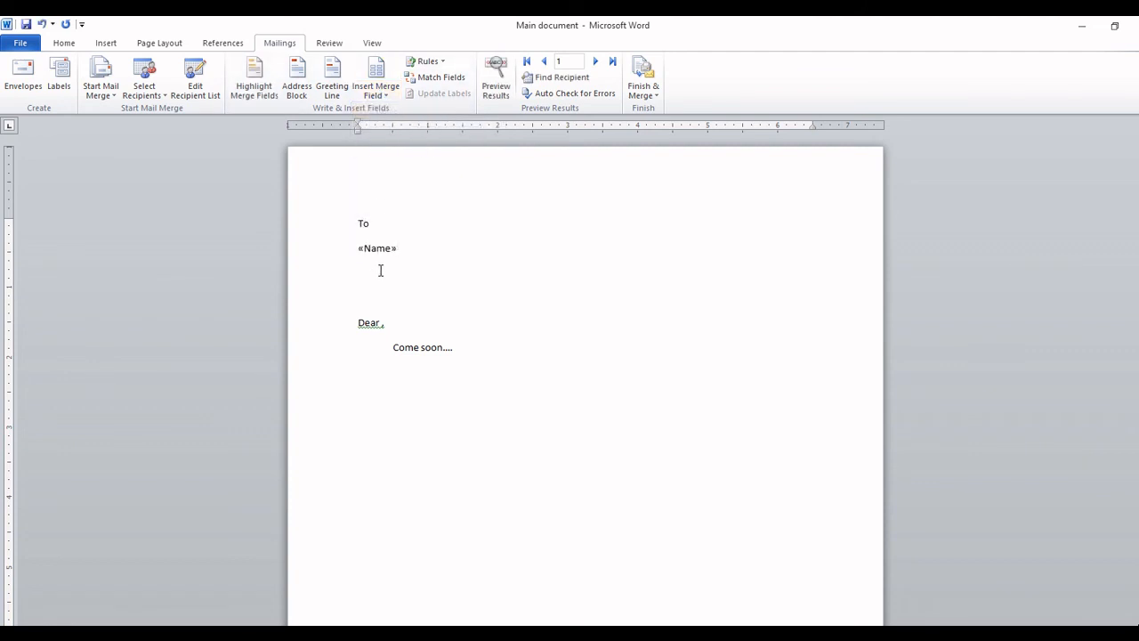
# Add the «City» and «Mobile» merge fields on their own lines beneath «Name».
pyautogui.click(381, 96)
pyautogui.click(383, 128)
pyautogui.press('Return')
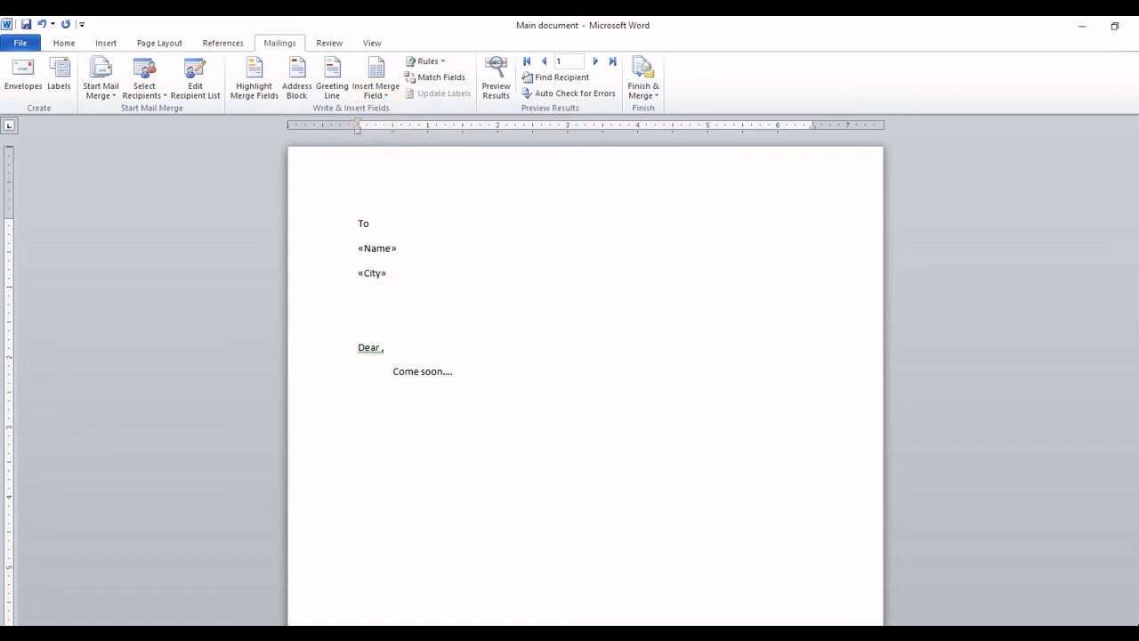
pyautogui.click(375, 95)
pyautogui.click(387, 144)
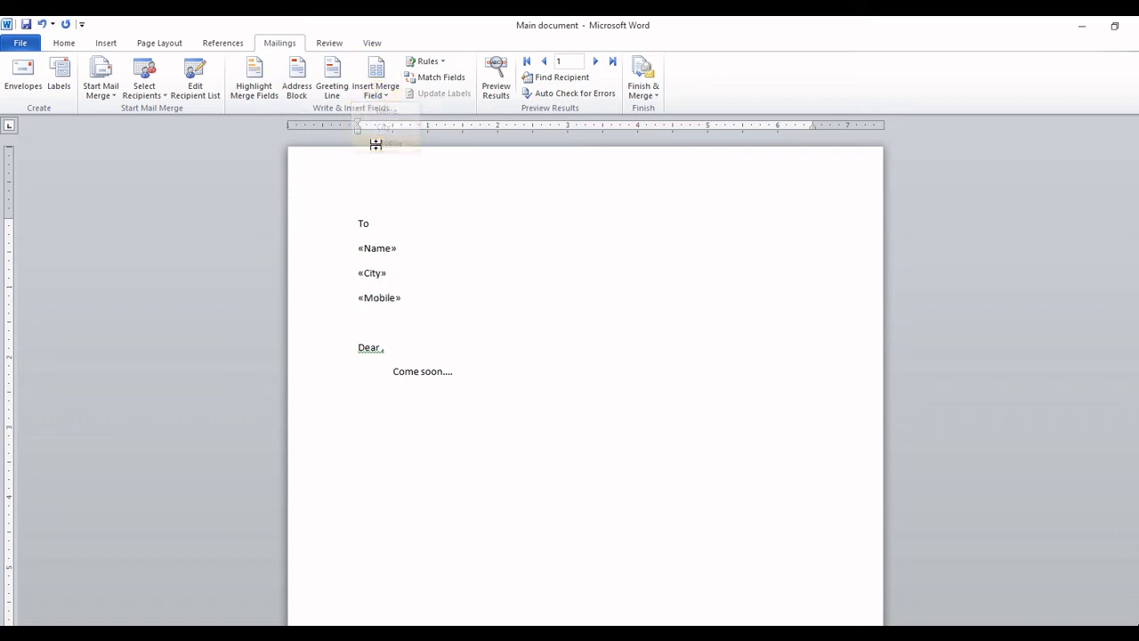
pyautogui.click(382, 346)
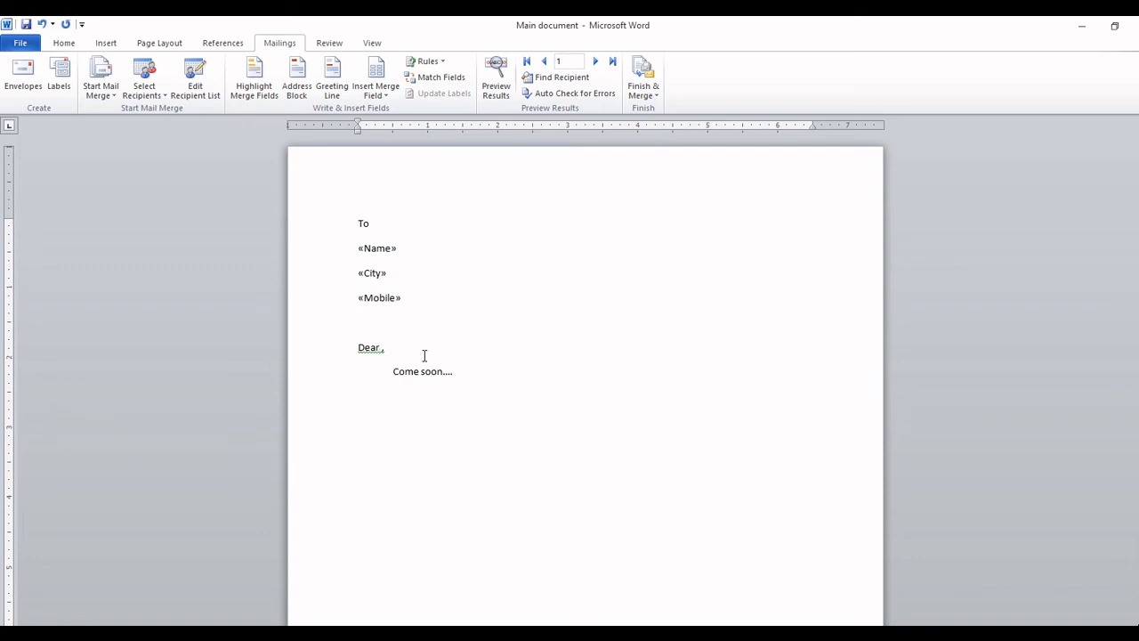
# Insert the «Name» merge field right after 'Dear' in the greeting.
pyautogui.click(375, 94)
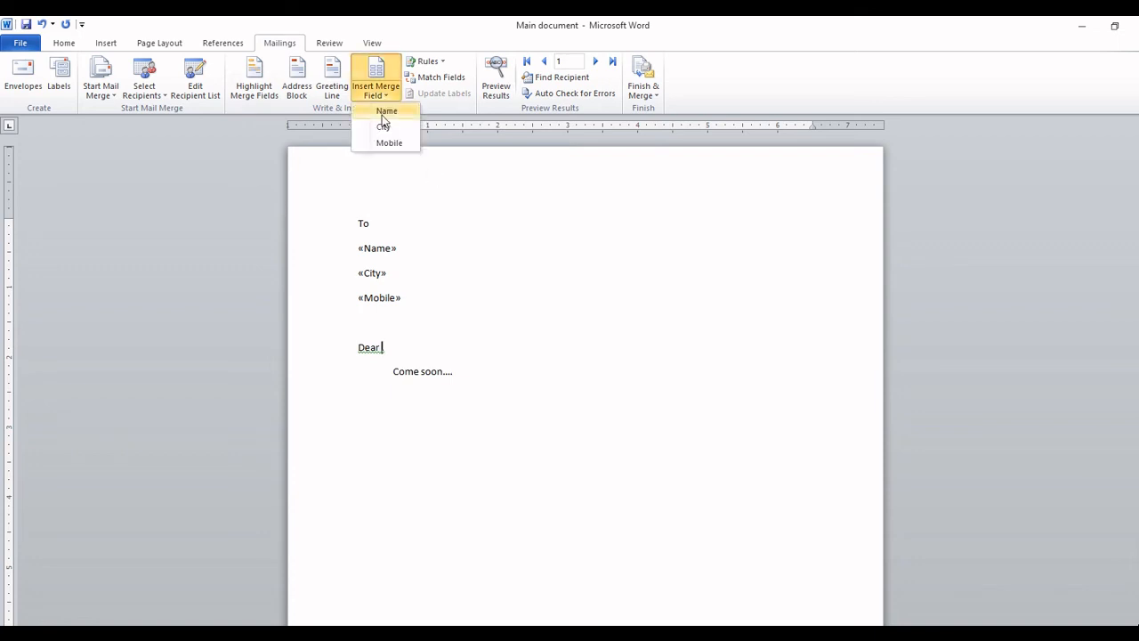
pyautogui.click(382, 112)
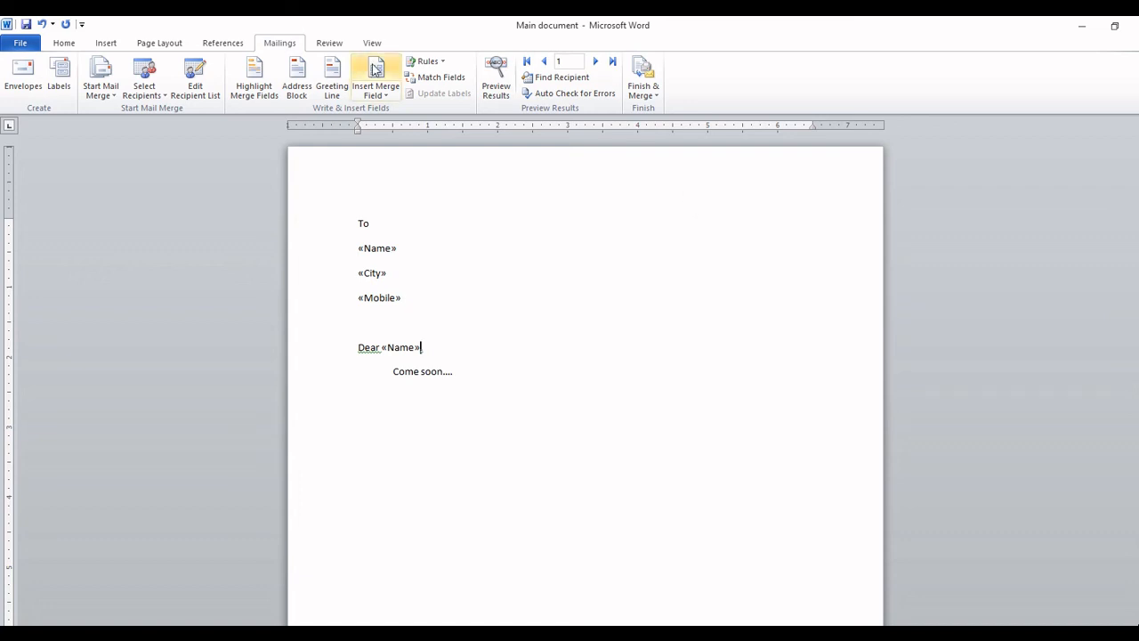
# Finish the merge as individual documents, merging All records into a new document.
pyautogui.click(652, 98)
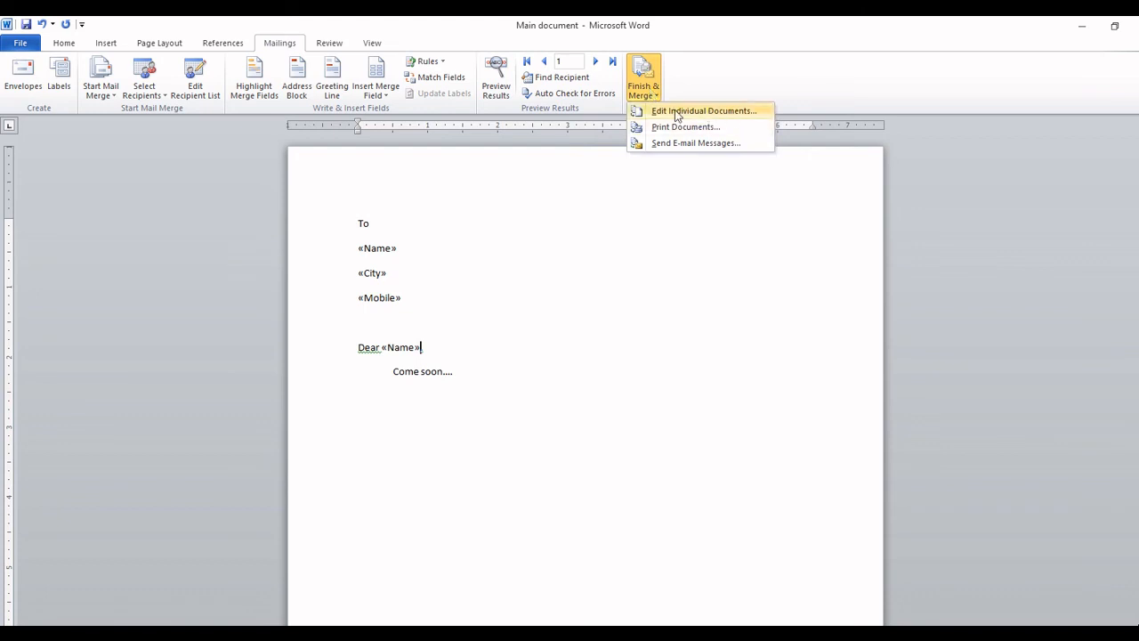
pyautogui.click(747, 112)
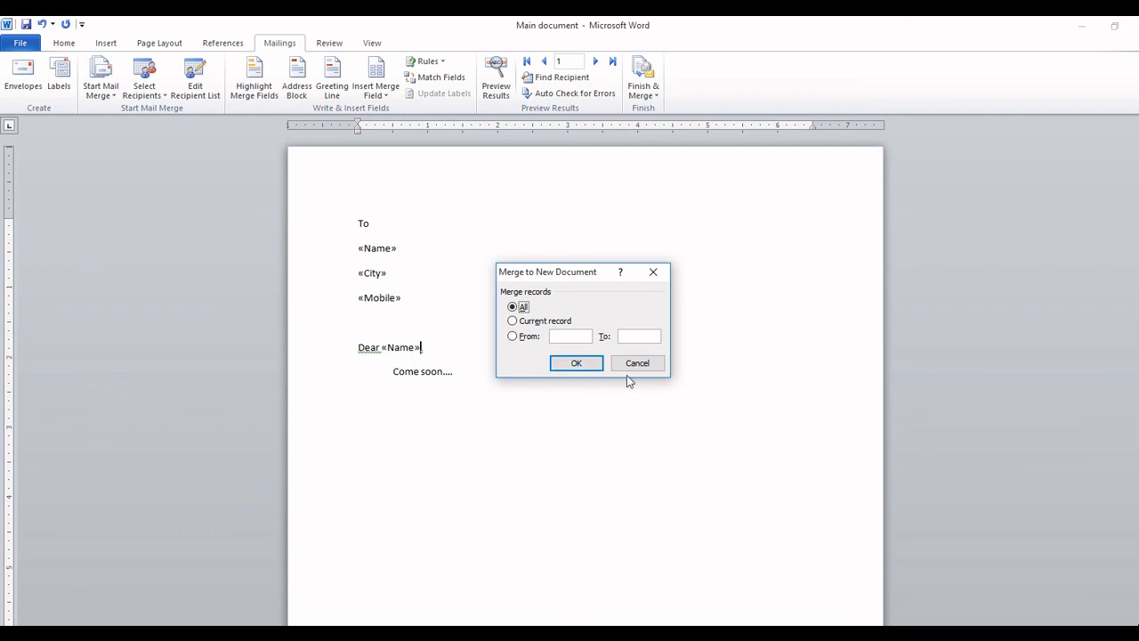
pyautogui.click(579, 364)
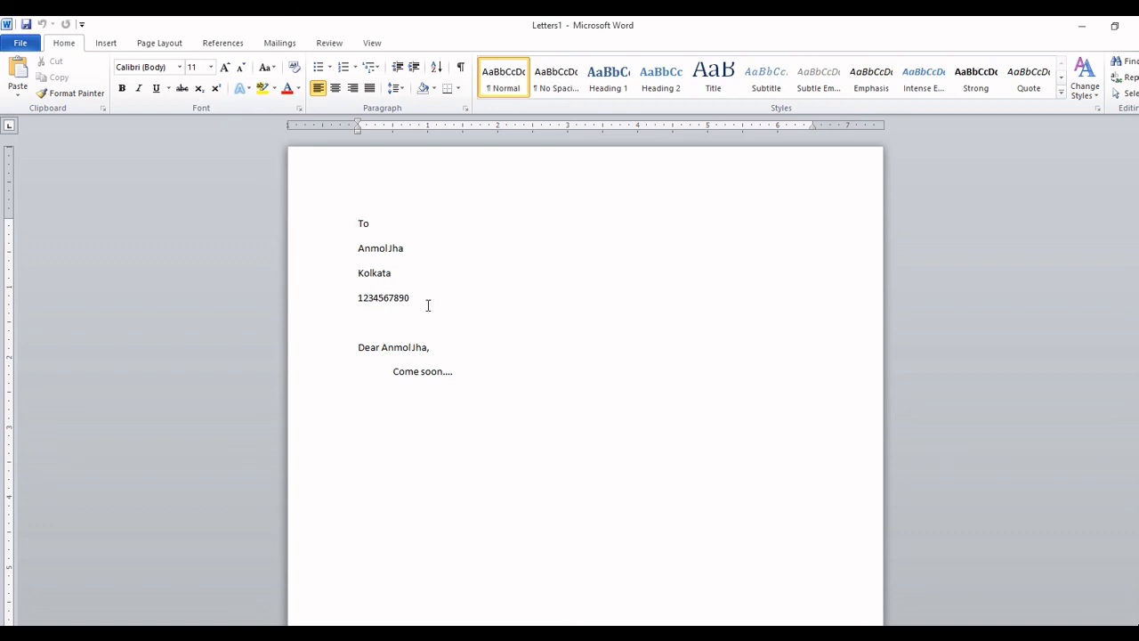
pyautogui.scroll(-2, 596, 394)
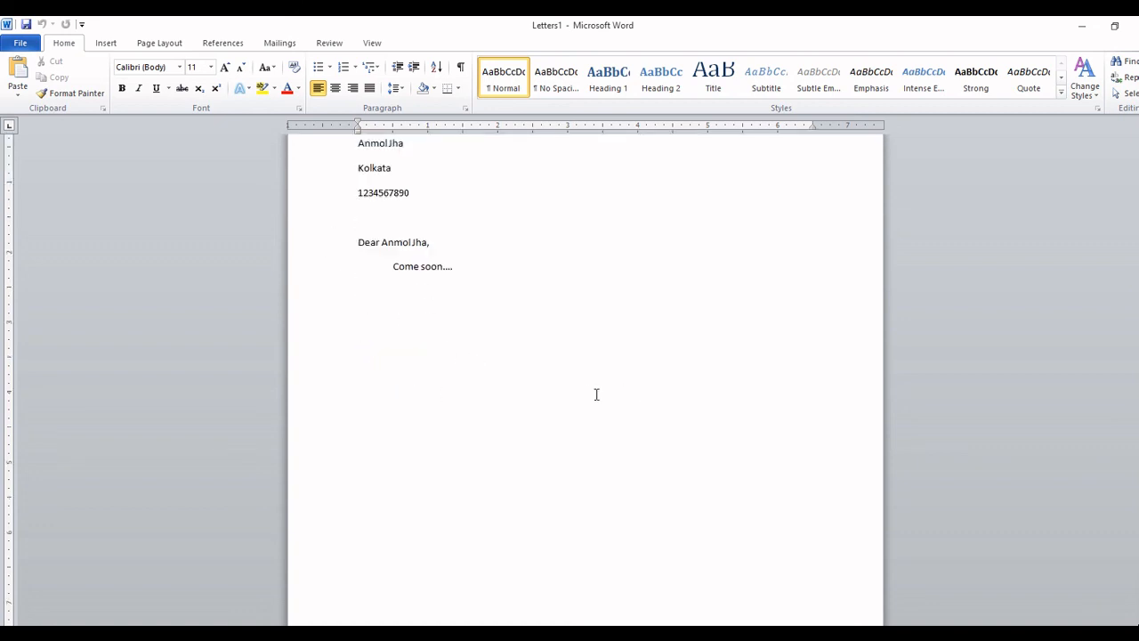
pyautogui.scroll(-12, 596, 394)
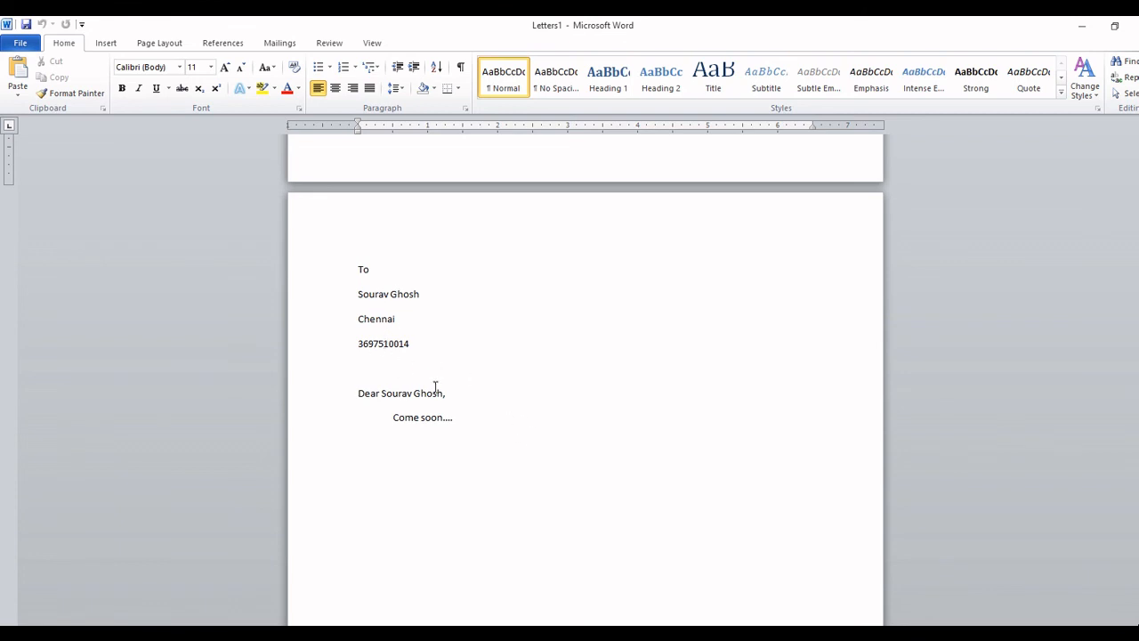
pyautogui.scroll(-10, 431, 392)
pyautogui.scroll(-2, 430, 393)
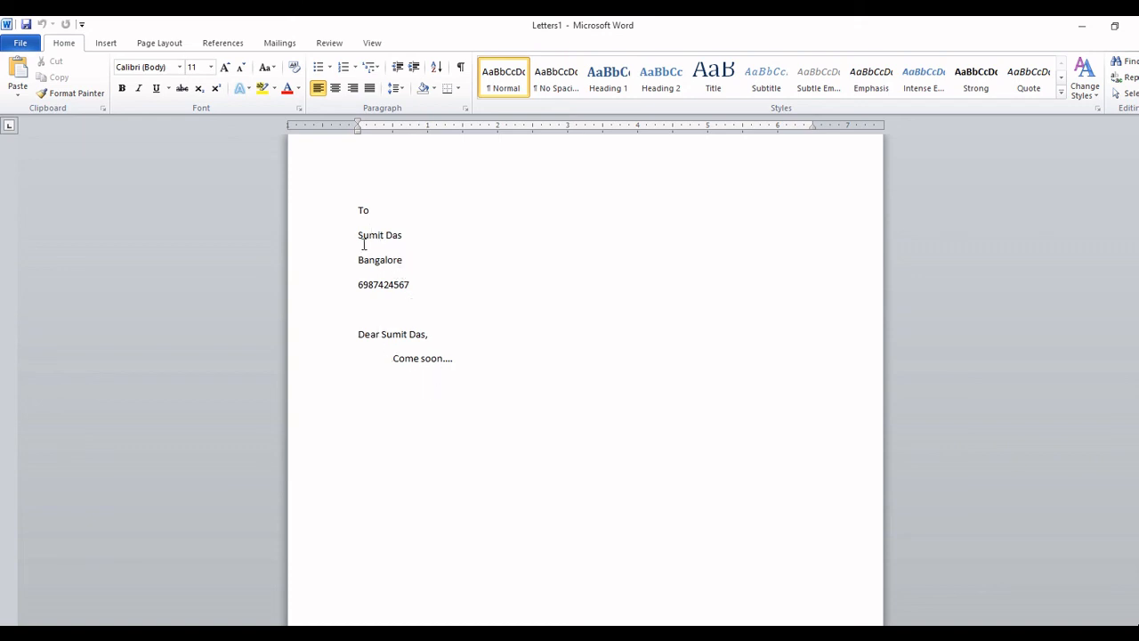
pyautogui.scroll(-3, 462, 378)
pyautogui.scroll(-20, 462, 378)
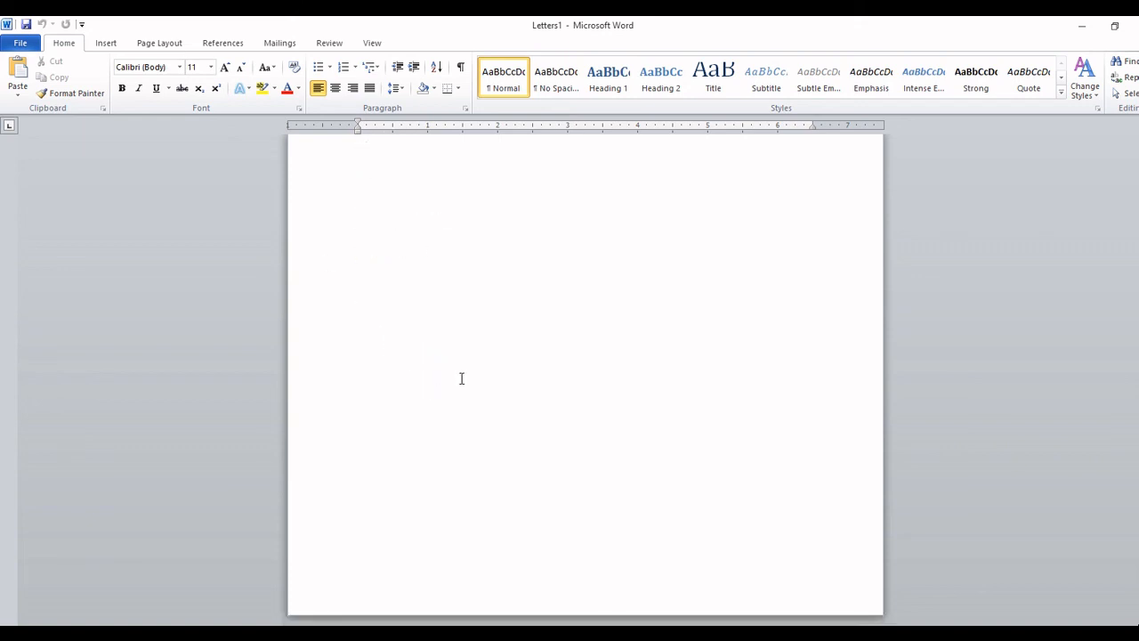
pyautogui.scroll(-17, 460, 377)
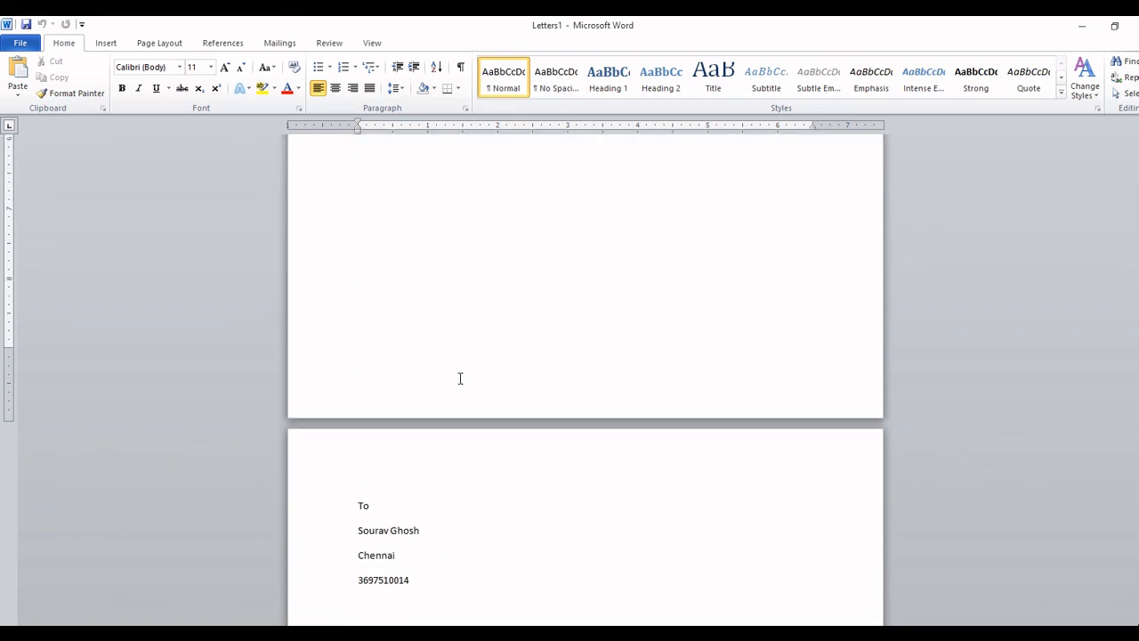